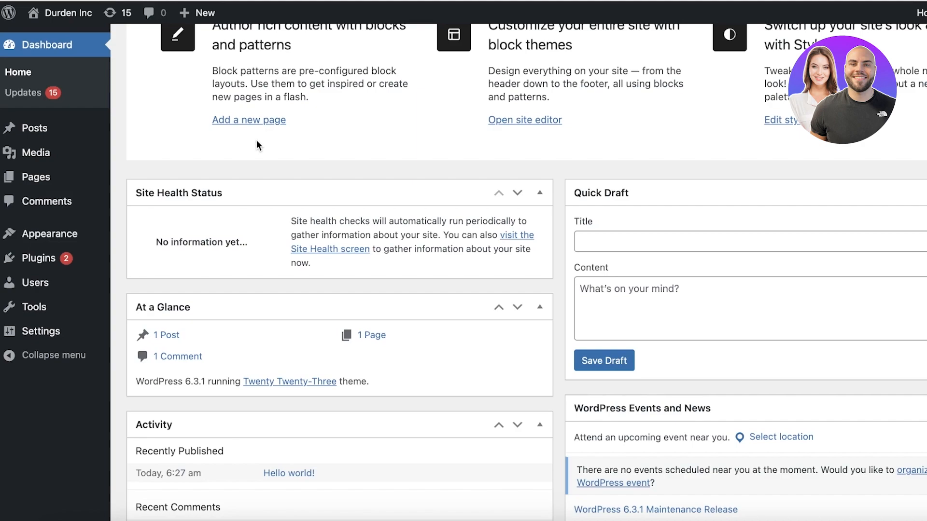
# Open the site's list of installed themes from the dashboard
pyautogui.scroll(5, 257, 140)
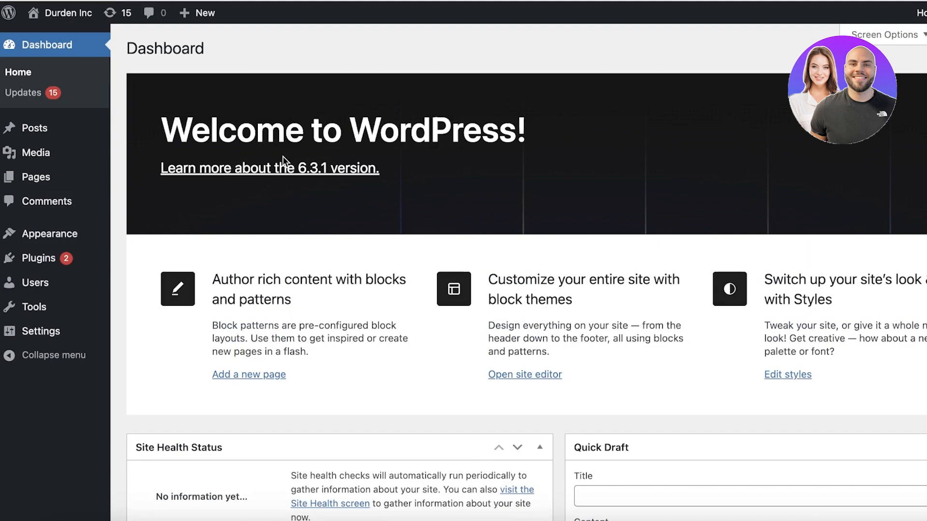
pyautogui.moveTo(98, 297)
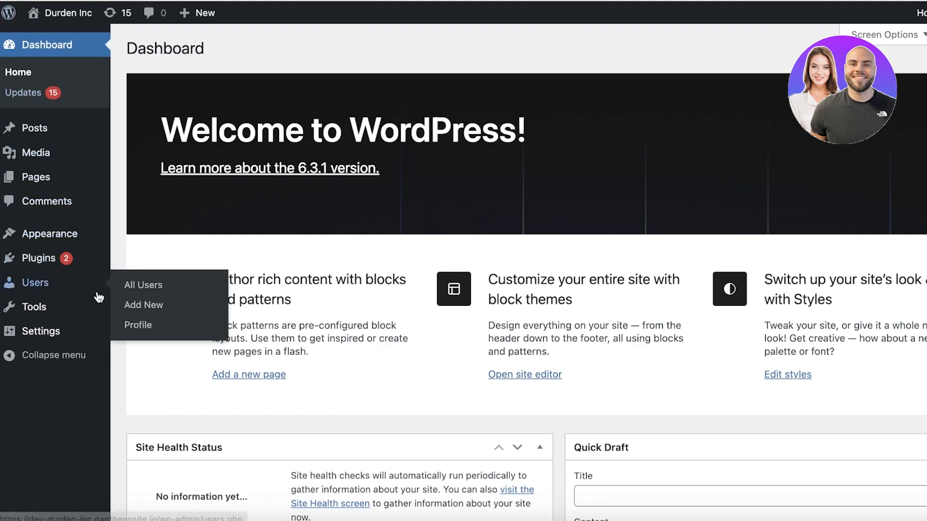
pyautogui.moveTo(36, 234)
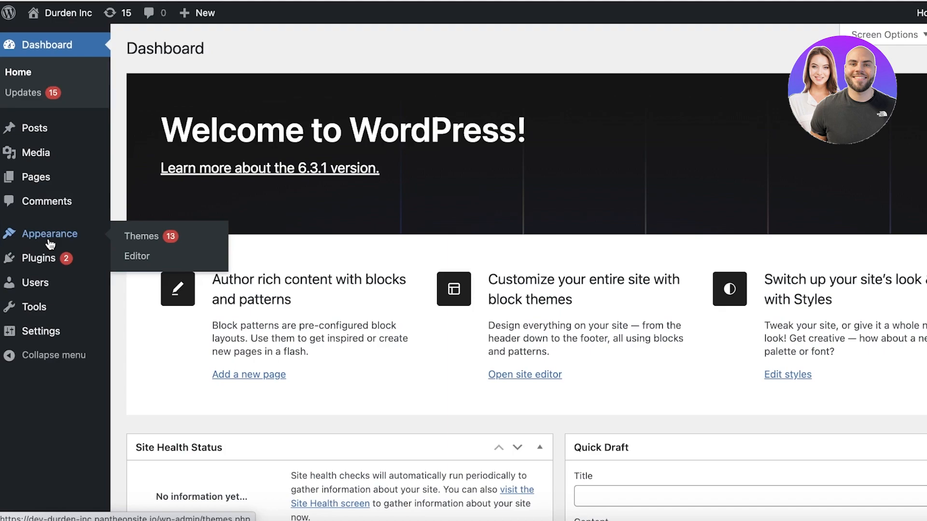
pyautogui.click(51, 241)
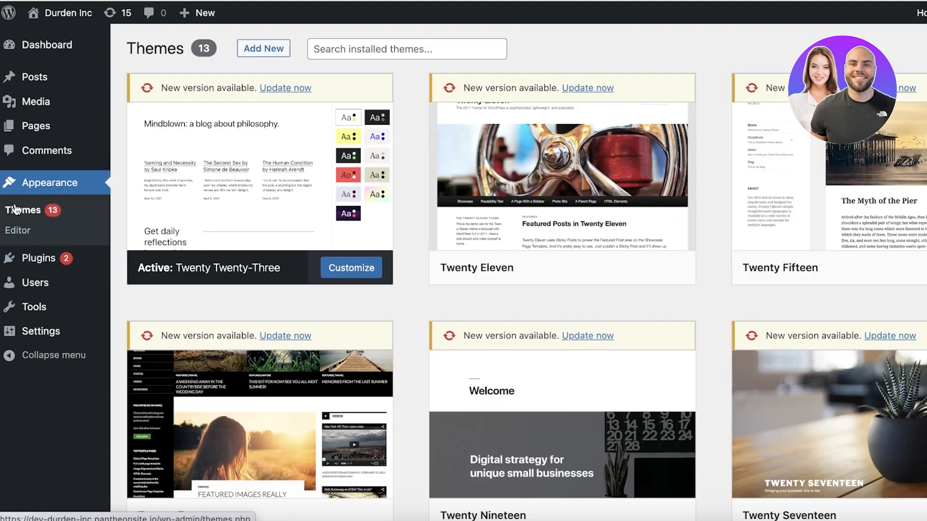
# Look through the installed themes to see which designs can be activated or previewed
pyautogui.moveTo(574, 249)
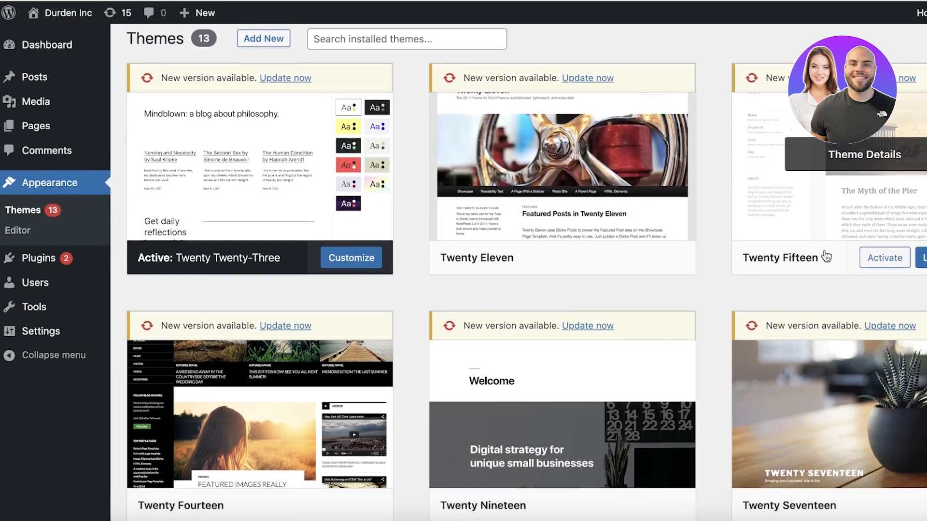
pyautogui.scroll(-3, 604, 251)
pyautogui.moveTo(335, 245)
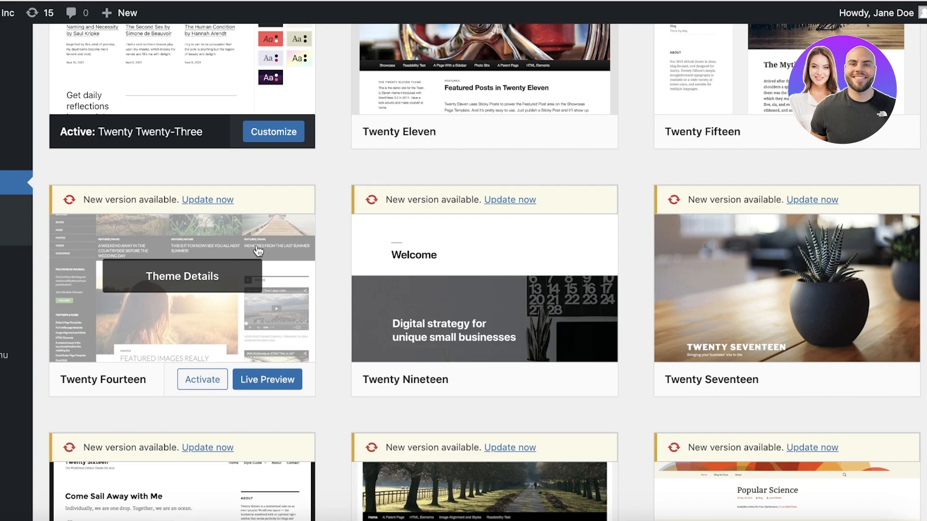
pyautogui.scroll(3, 473, 266)
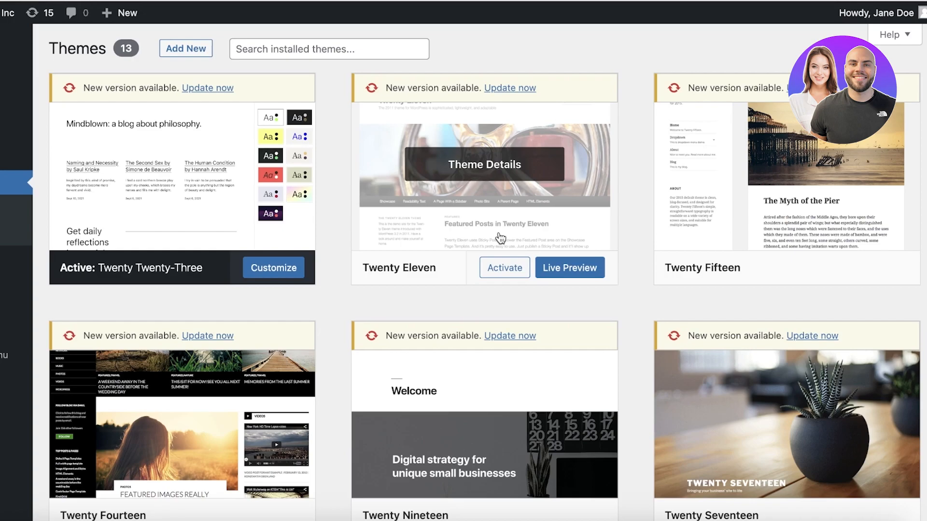
pyautogui.scroll(-1, 579, 284)
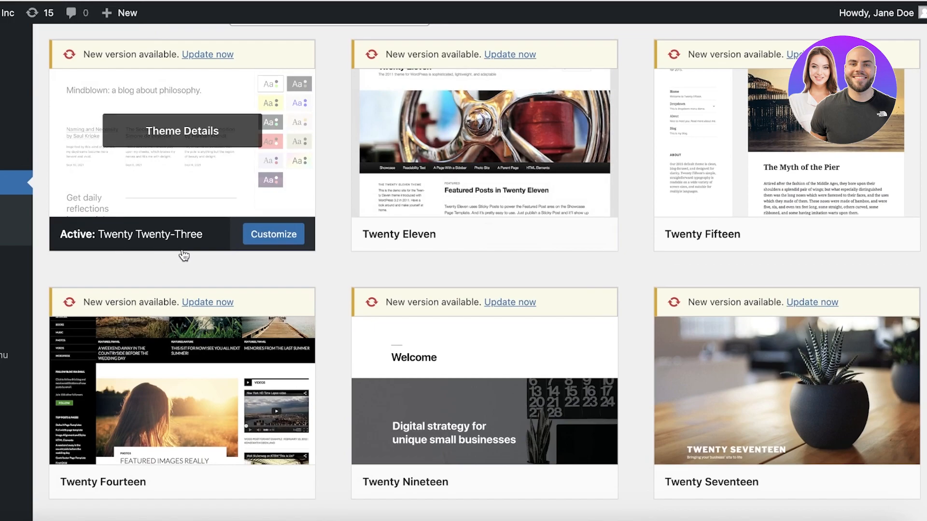
pyautogui.scroll(-5, 352, 232)
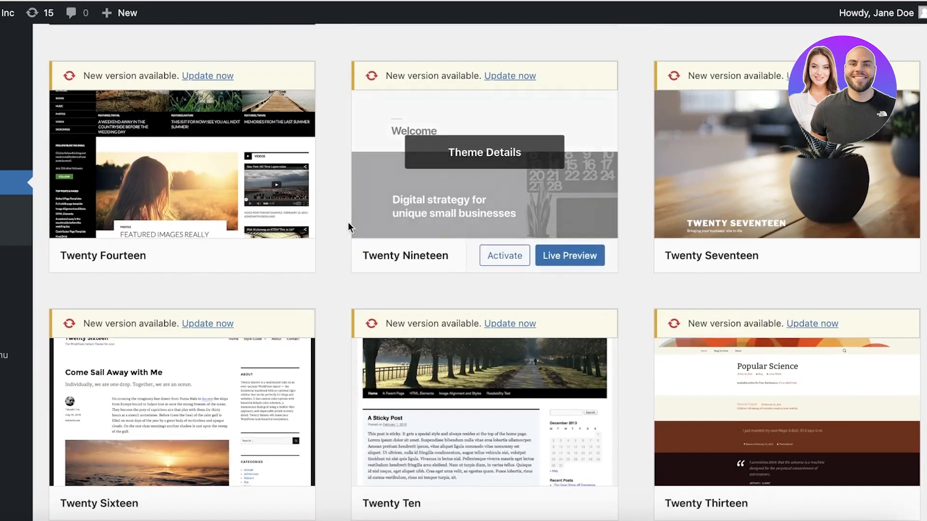
pyautogui.scroll(-4, 680, 230)
pyautogui.scroll(-8, 679, 230)
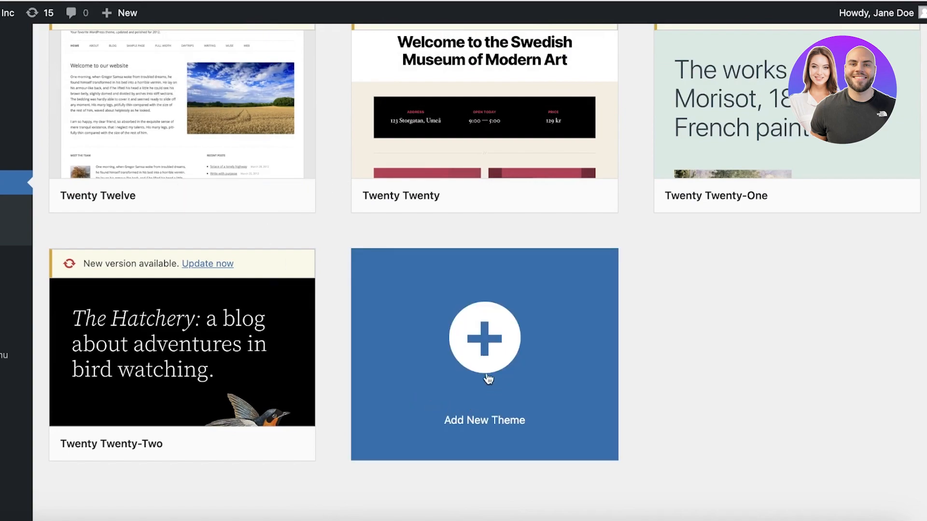
# Open the catalogue for adding a new theme and look over the popular themes
pyautogui.click(459, 342)
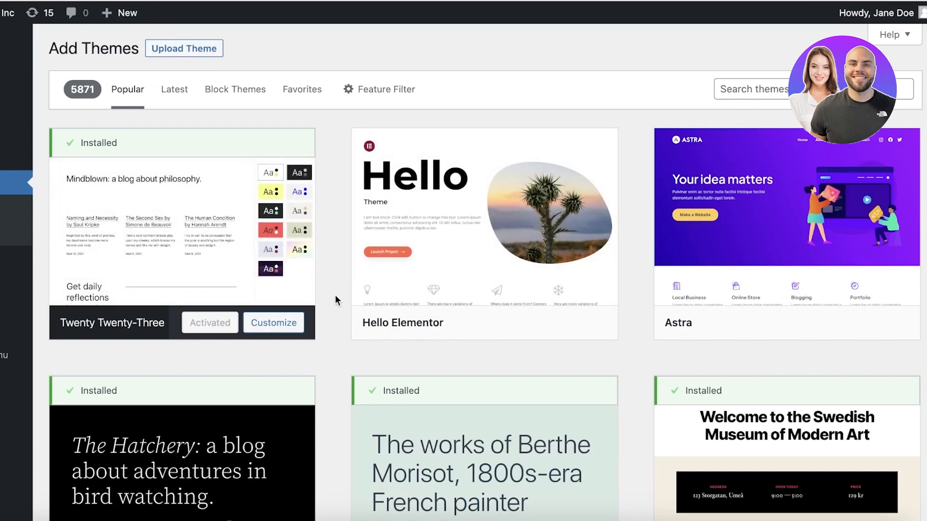
pyautogui.scroll(-1, 335, 296)
pyautogui.scroll(1, 459, 248)
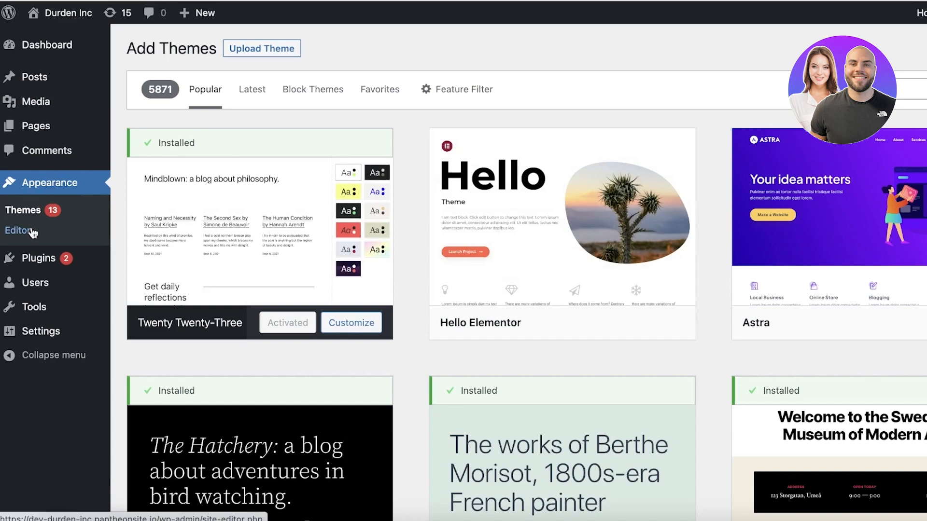
# Open the site editor, view its Navigation section, and return to the dashboard
pyautogui.click(32, 233)
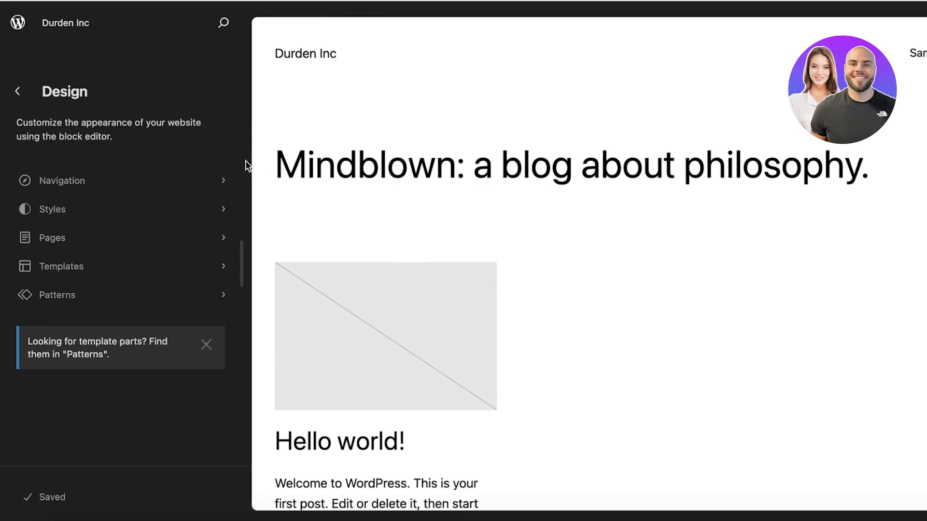
pyautogui.click(198, 175)
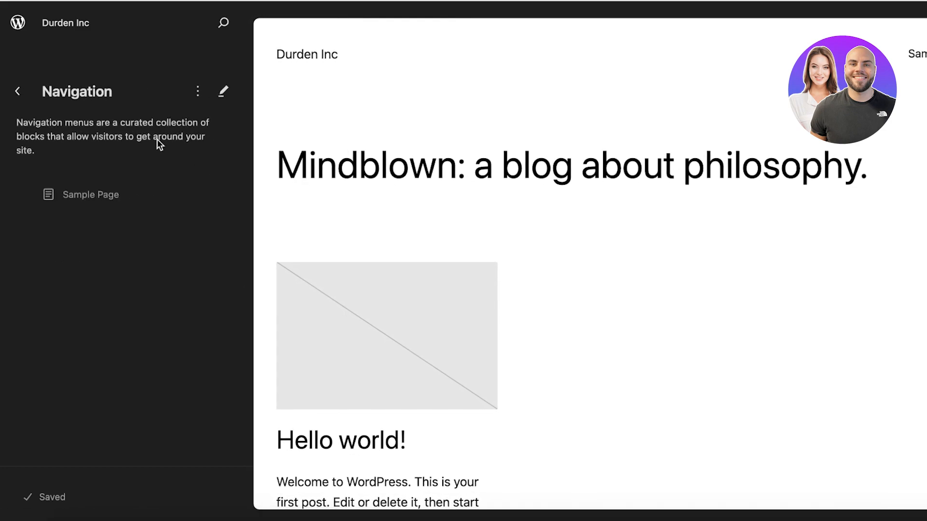
pyautogui.click(17, 92)
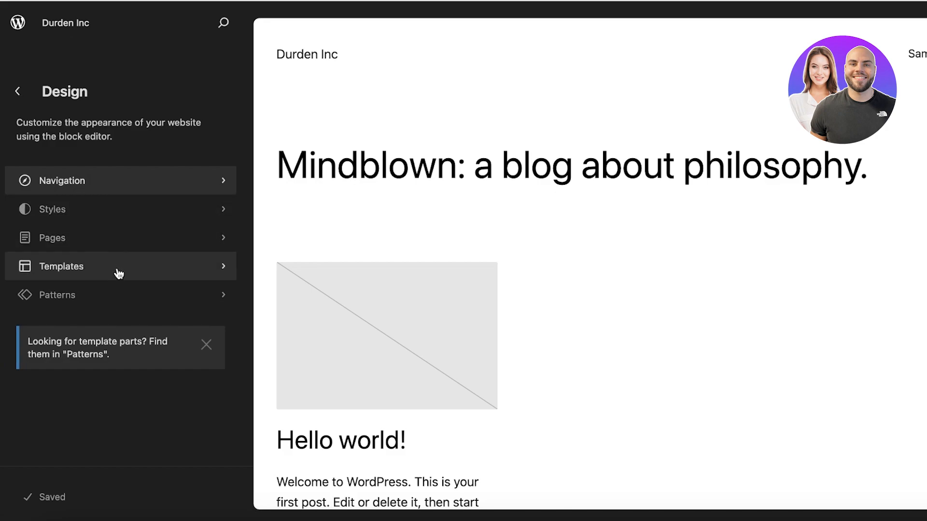
pyautogui.click(17, 91)
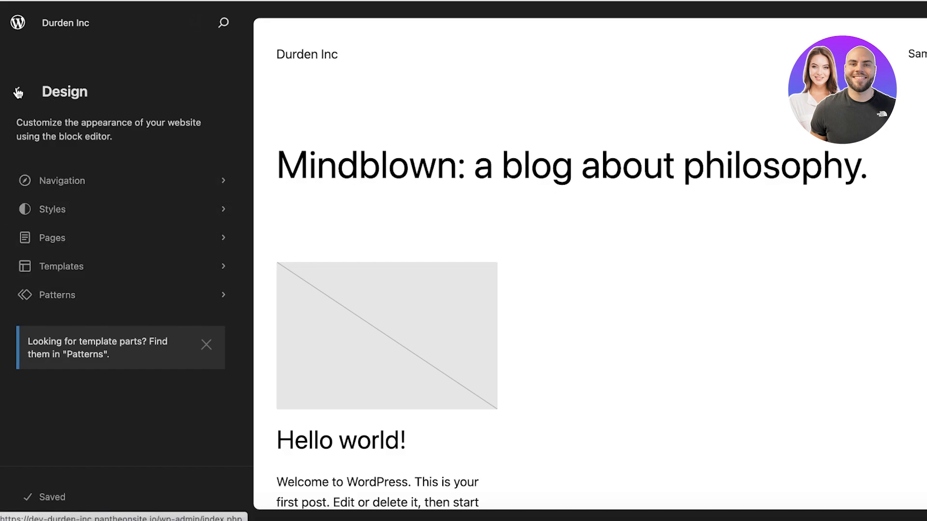
# Open the active Twenty Twenty-Three theme for customization and dismiss the notice about template parts
pyautogui.moveTo(54, 231)
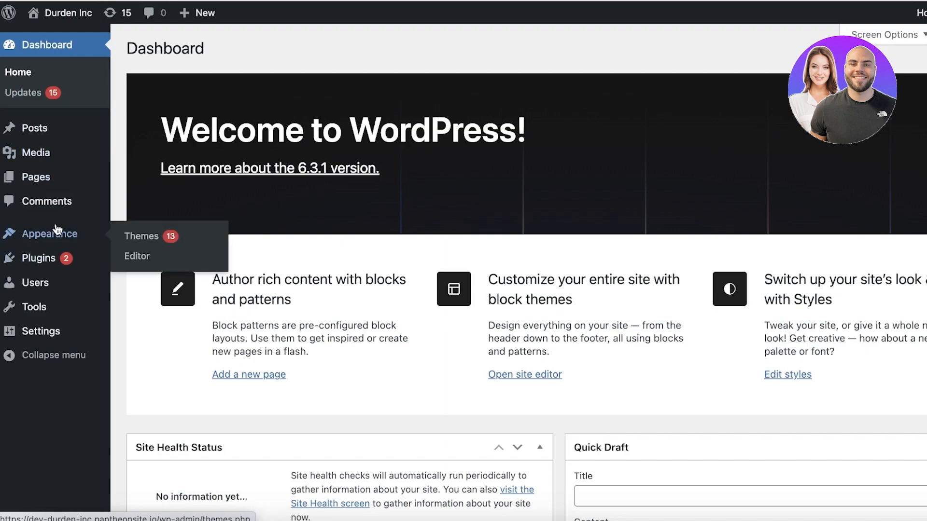
pyautogui.click(139, 244)
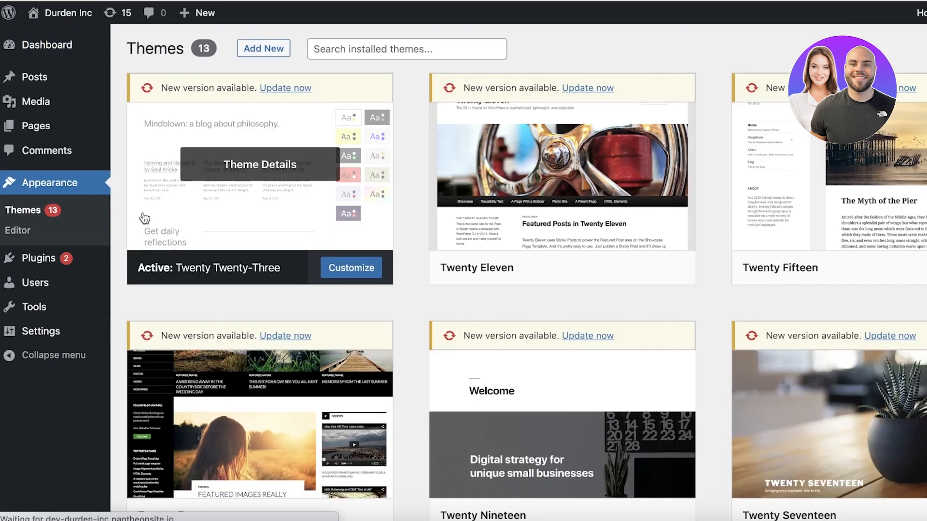
pyautogui.click(352, 276)
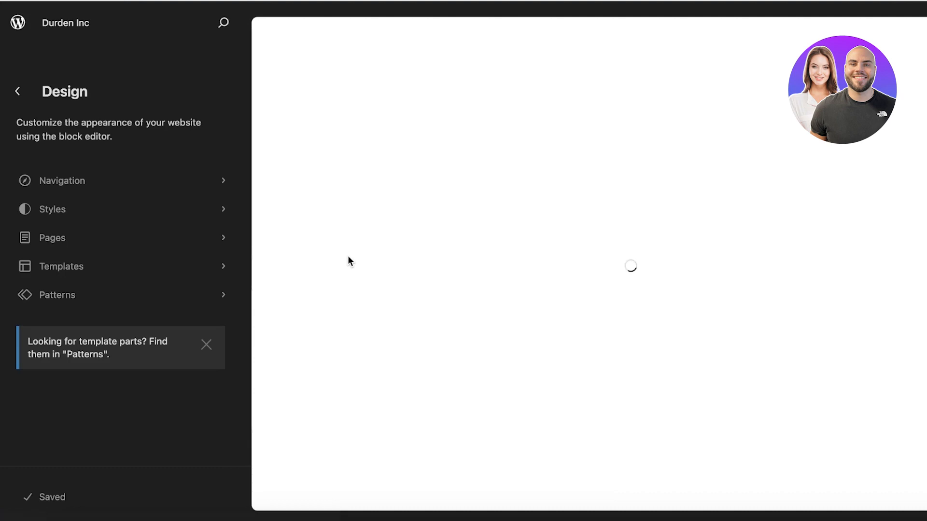
pyautogui.click(206, 344)
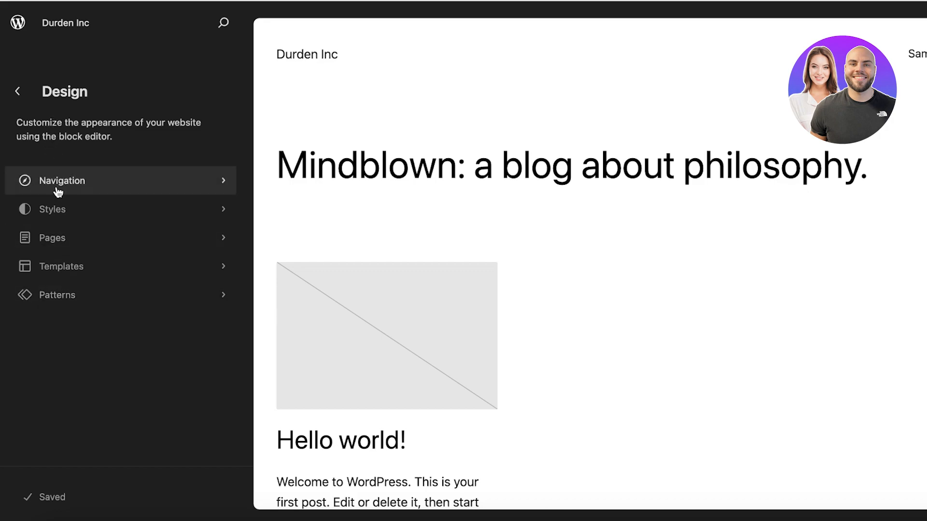
# Look over the homepage preview and open the theme's style combinations
pyautogui.scroll(-1, 482, 292)
pyautogui.scroll(1, 482, 292)
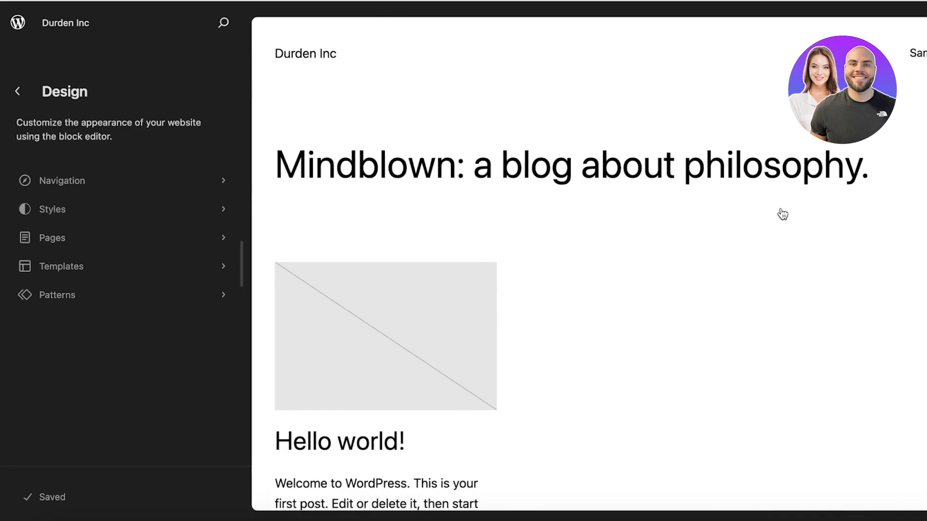
pyautogui.scroll(-5, 476, 338)
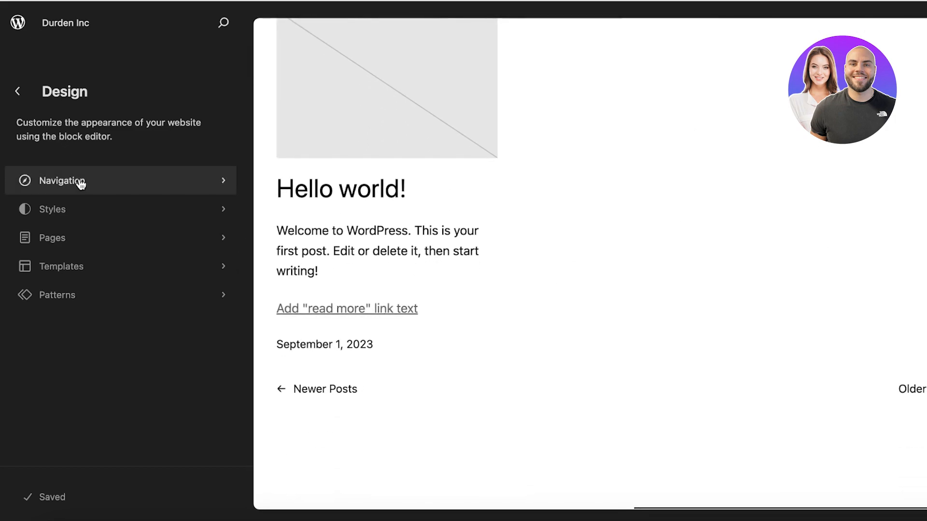
pyautogui.scroll(5, 300, 296)
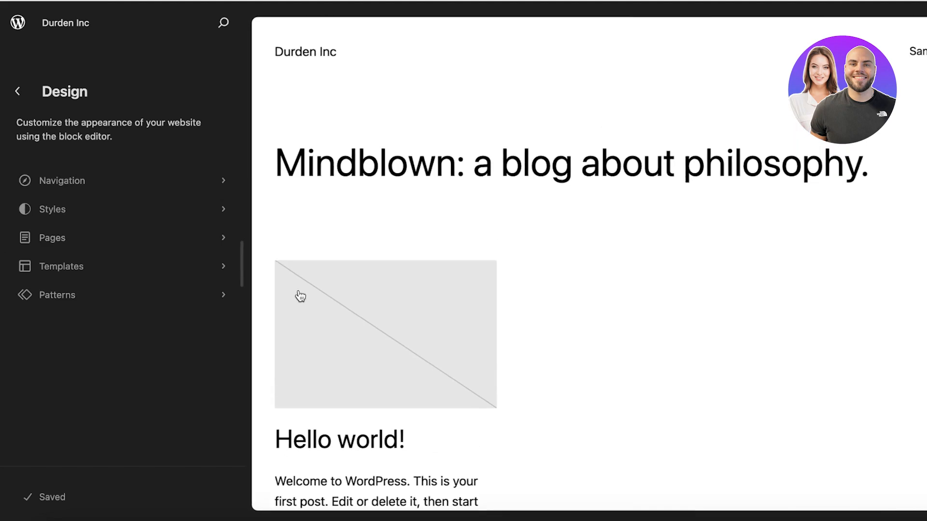
pyautogui.click(85, 211)
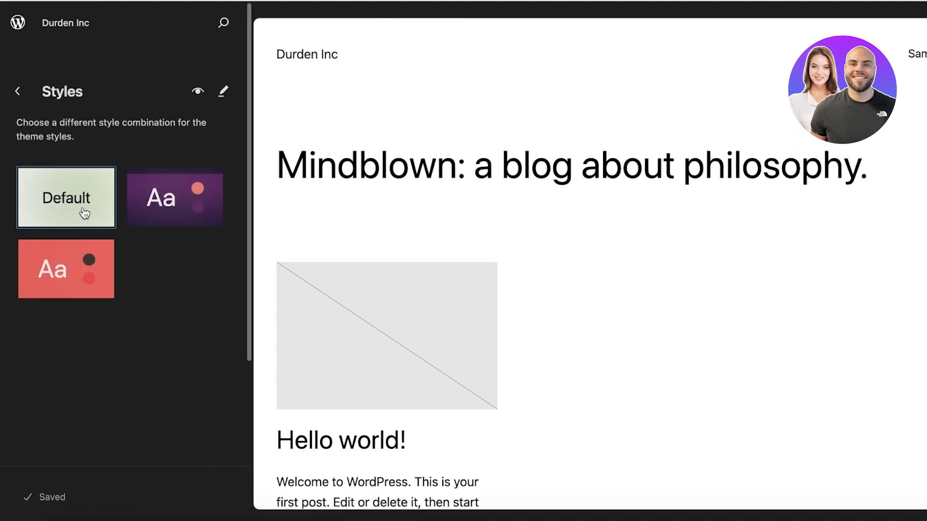
pyautogui.scroll(-3, 145, 309)
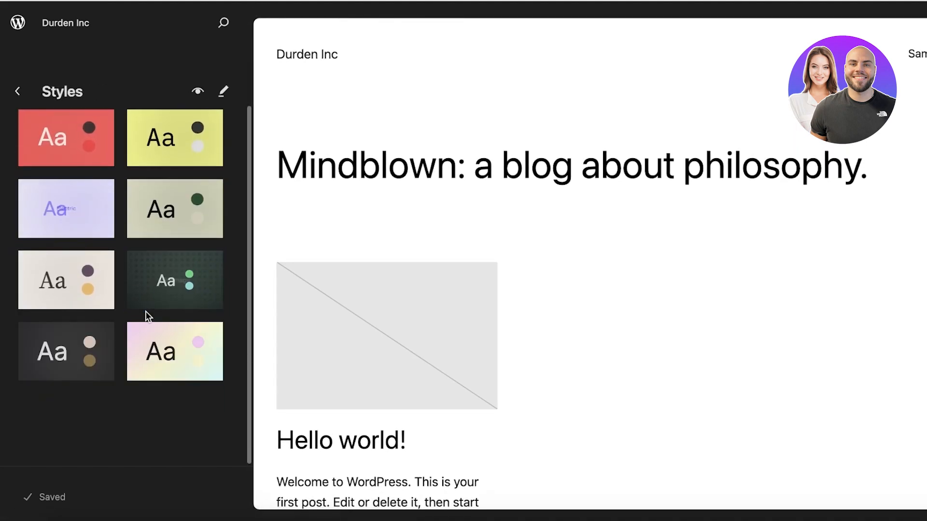
# Try out several style combinations, including Marigold, and apply the Grapes style to the site
pyautogui.click(71, 269)
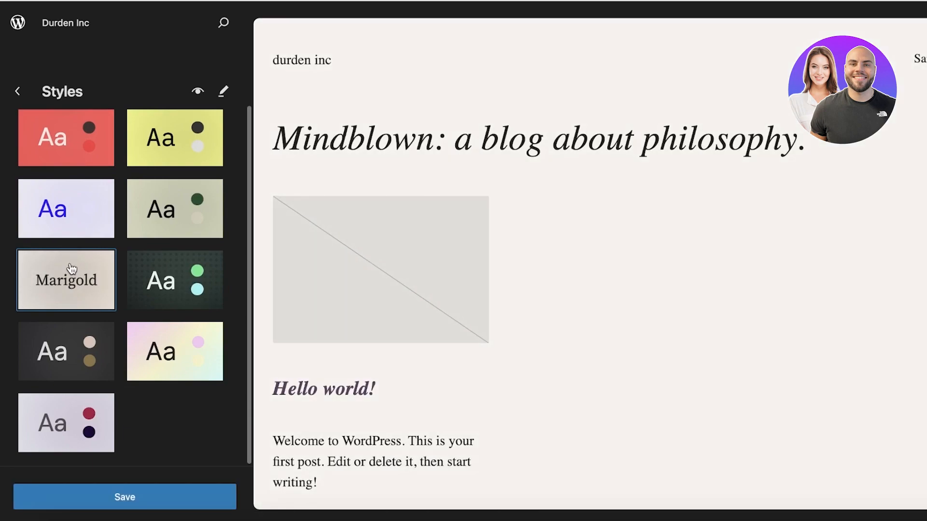
pyautogui.click(157, 360)
pyautogui.click(87, 354)
pyautogui.click(79, 419)
pyautogui.click(142, 308)
pyautogui.click(158, 207)
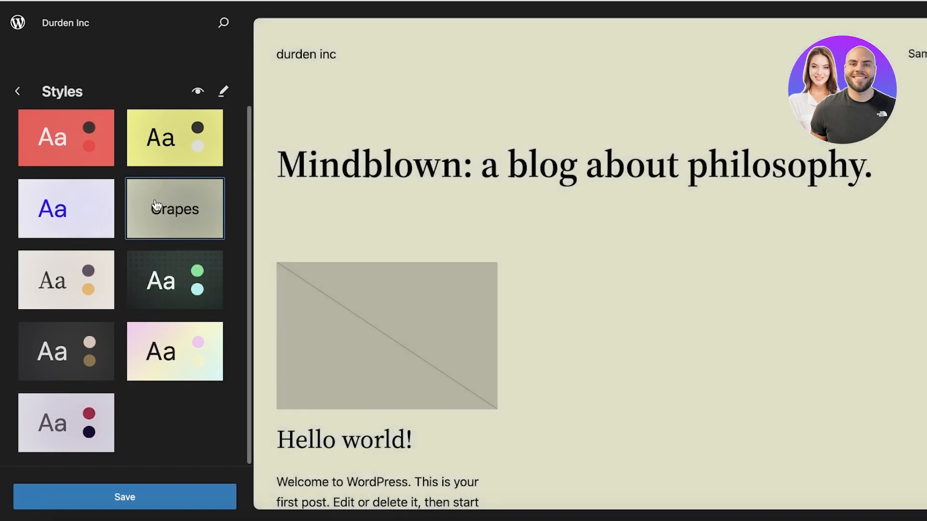
pyautogui.click(154, 130)
pyautogui.click(160, 205)
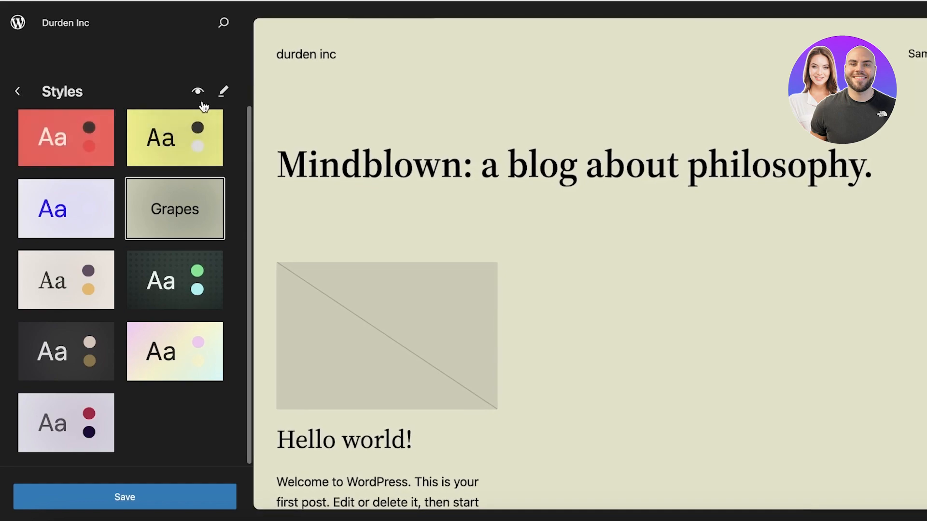
# Open the Grapes style for detailed editing on the Blog Home template and dismiss the styles welcome guide
pyautogui.click(222, 95)
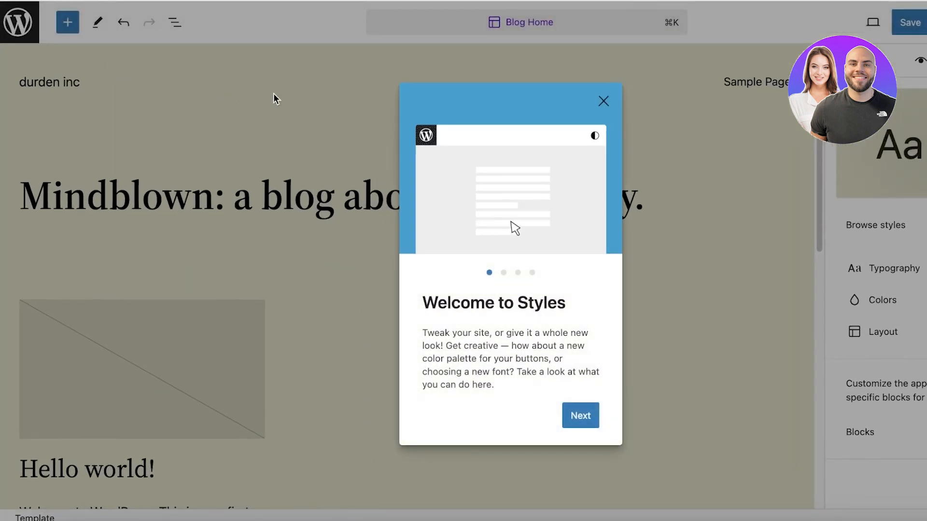
pyautogui.click(603, 101)
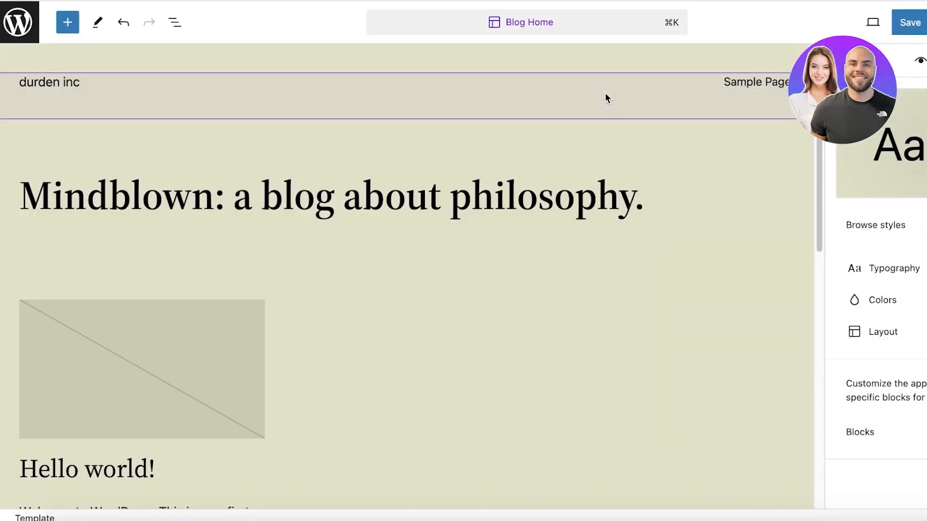
pyautogui.click(631, 324)
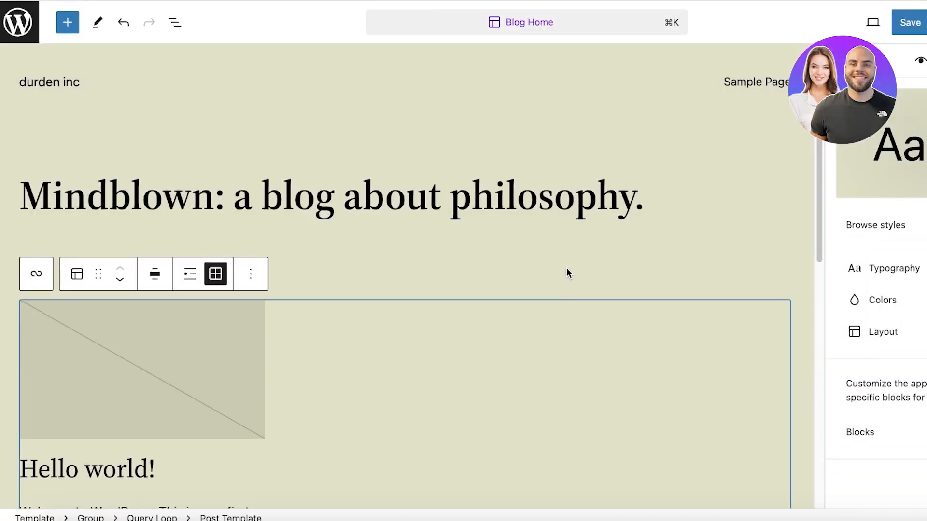
pyautogui.scroll(-3, 566, 274)
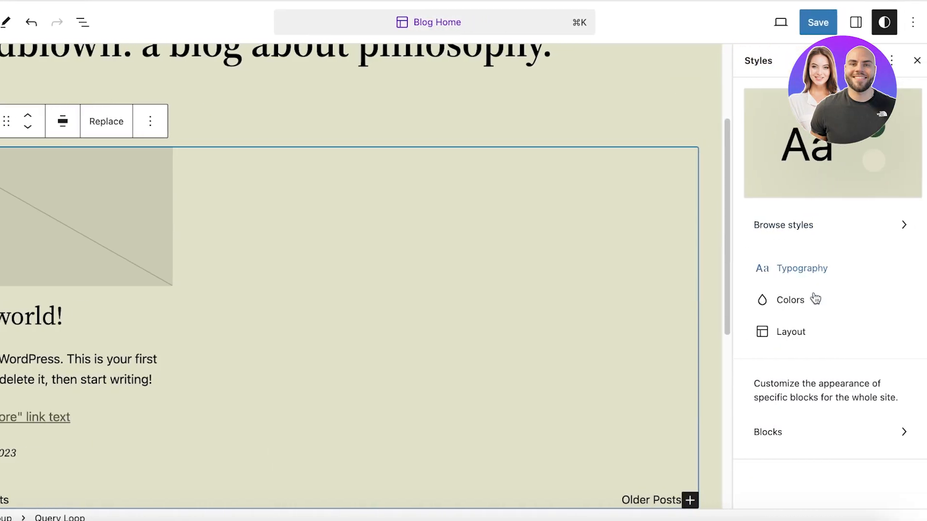
# Set the site-wide text color to the theme's Primary dark green, #214F31
pyautogui.click(792, 299)
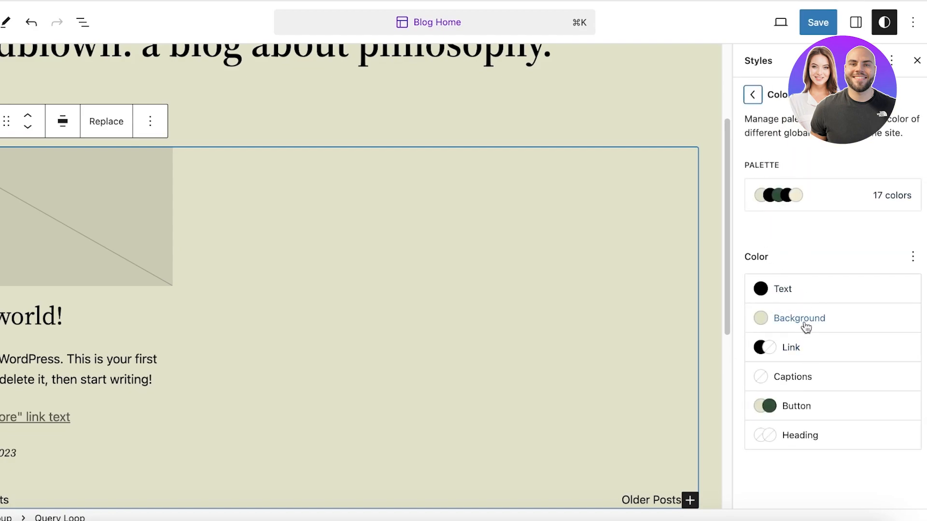
pyautogui.click(778, 293)
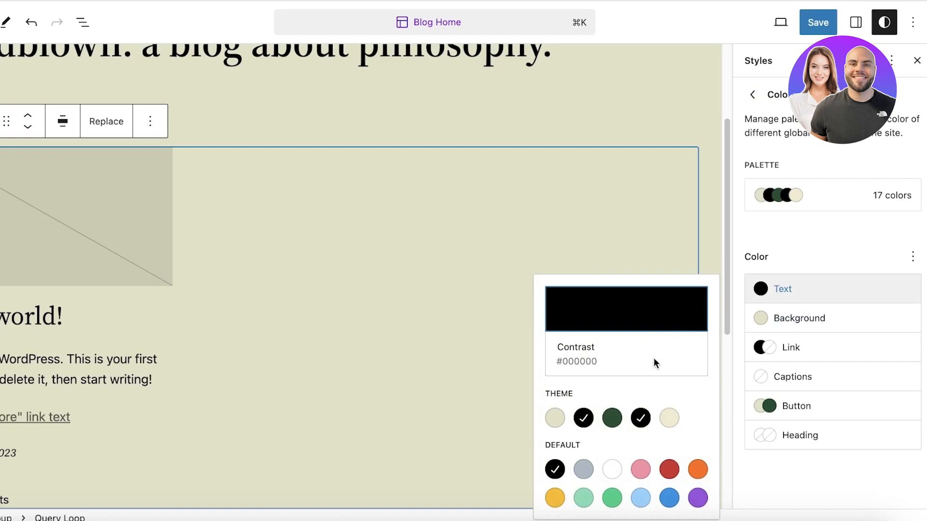
pyautogui.click(612, 418)
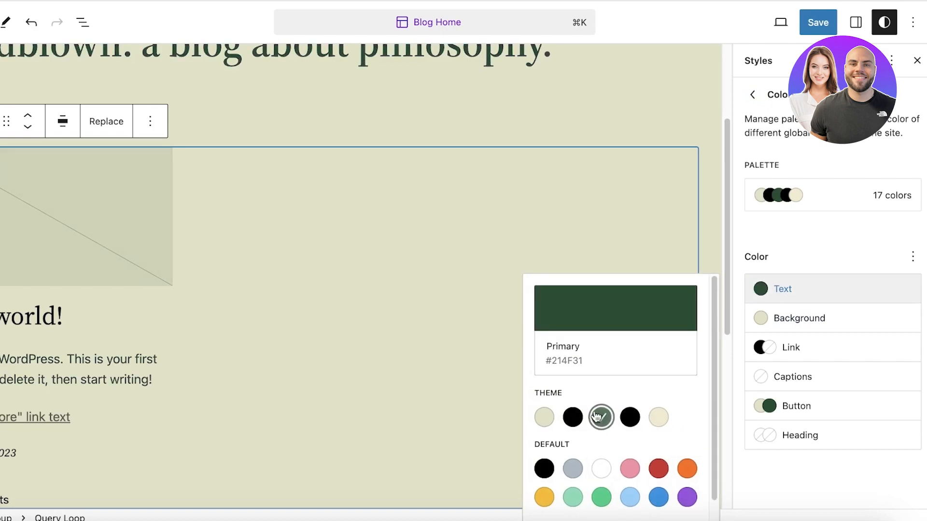
# Close the text color choices and look over the color options for site elements, including the H1 to H6 headings
pyautogui.click(867, 296)
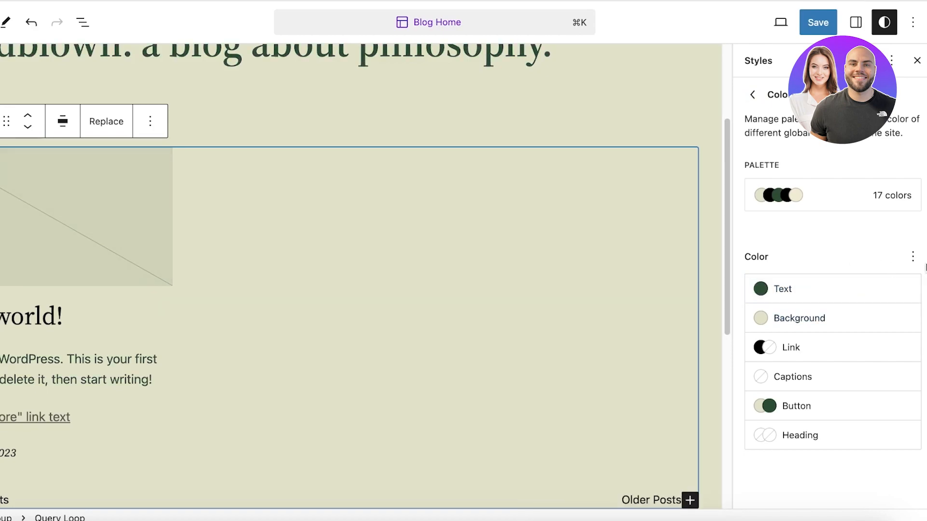
pyautogui.click(913, 257)
pyautogui.scroll(-5, 865, 385)
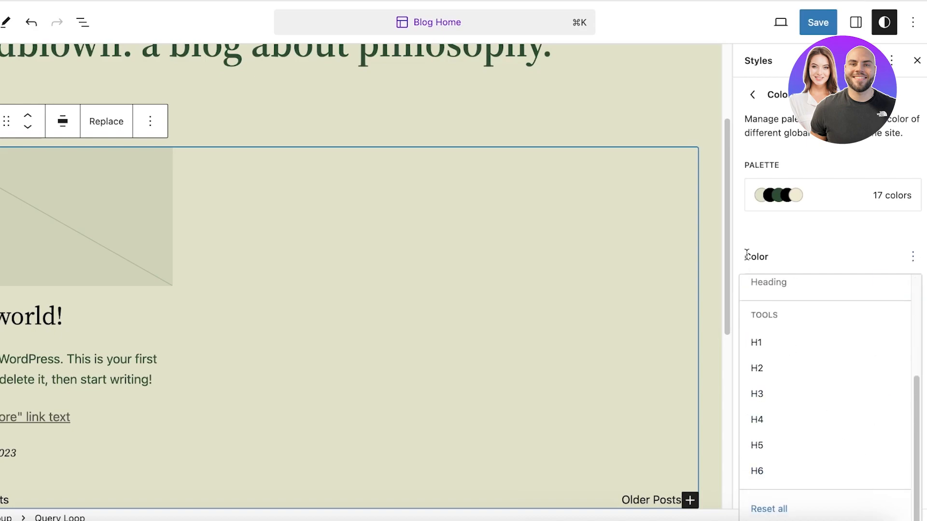
# Open the site's color palette and show the details of the theme colors
pyautogui.click(778, 203)
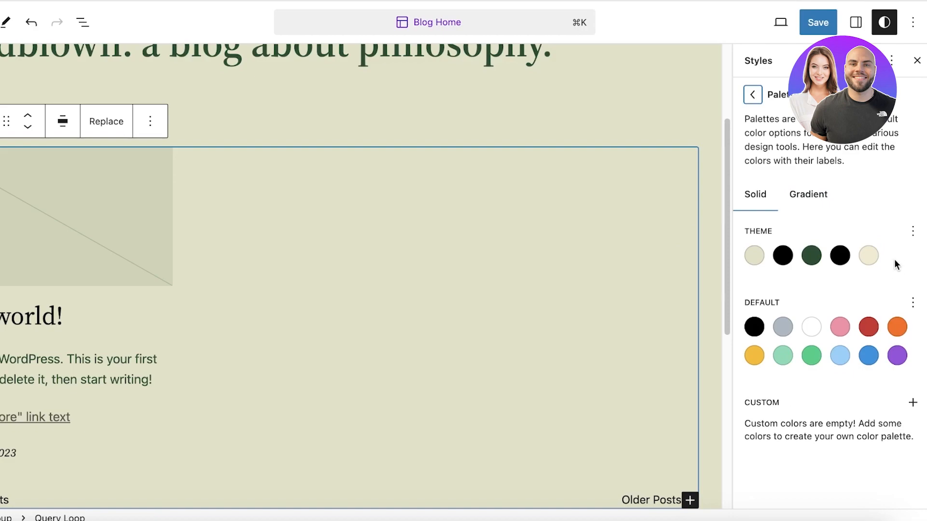
pyautogui.click(912, 231)
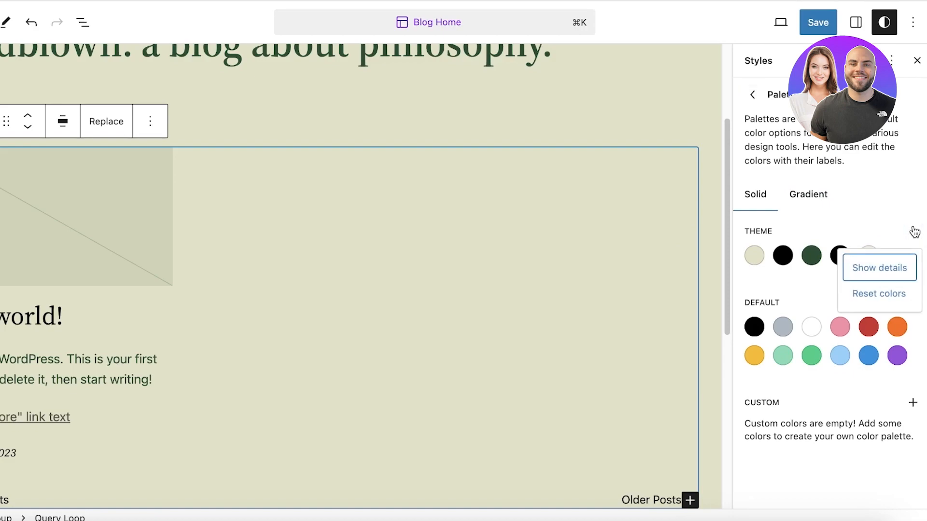
pyautogui.click(786, 225)
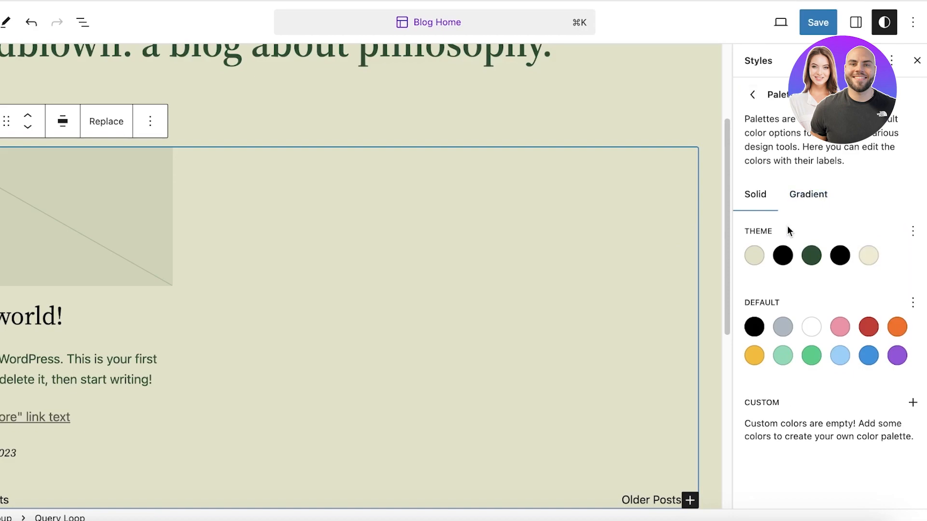
pyautogui.click(912, 231)
pyautogui.click(901, 270)
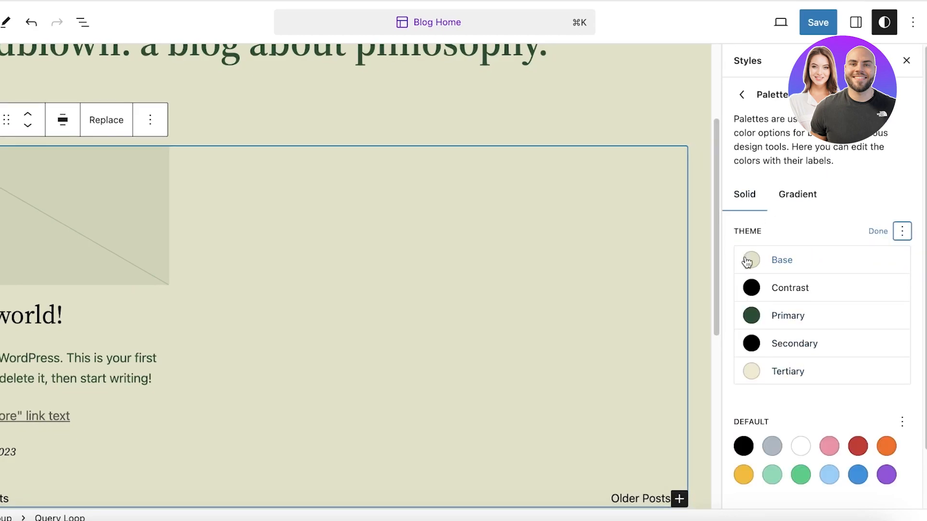
# Change the Tertiary theme color to a darker greyish beige and save the site
pyautogui.click(755, 378)
pyautogui.moveTo(583, 112); pyautogui.dragTo(586, 143)
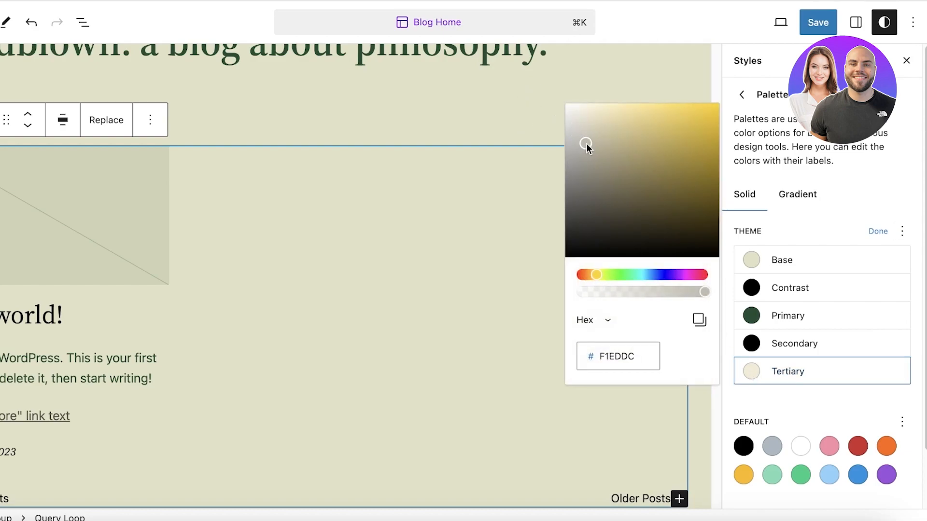
pyautogui.click(695, 449)
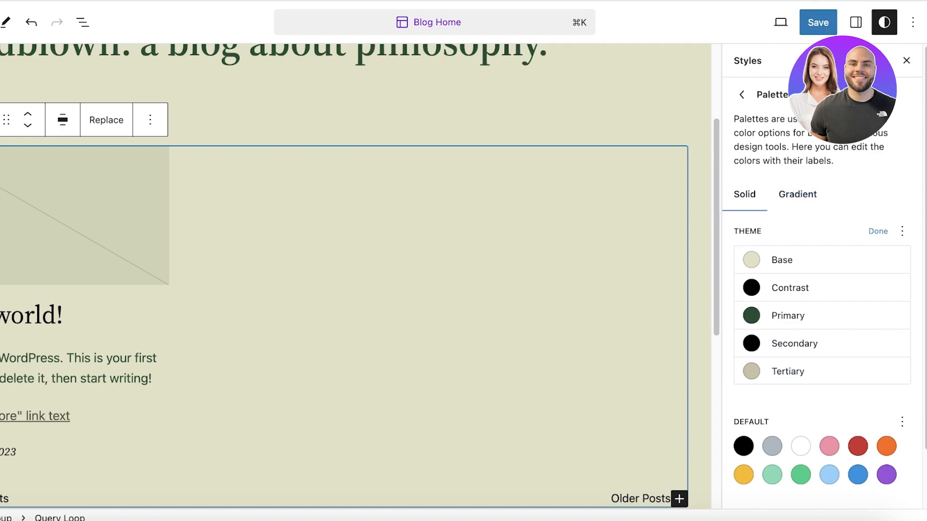
pyautogui.click(822, 23)
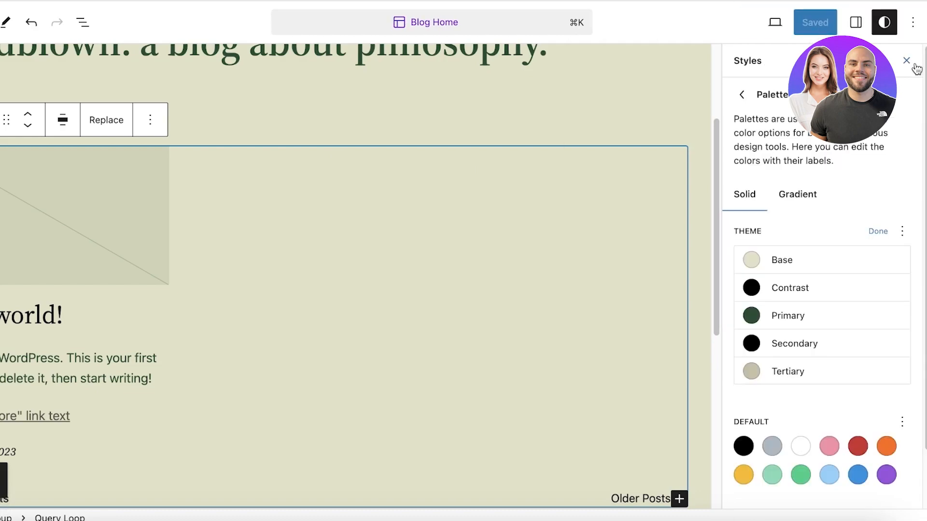
# Leave the styles editor for the Design overview and look over the list of site templates
pyautogui.click(884, 22)
pyautogui.click(2, 22)
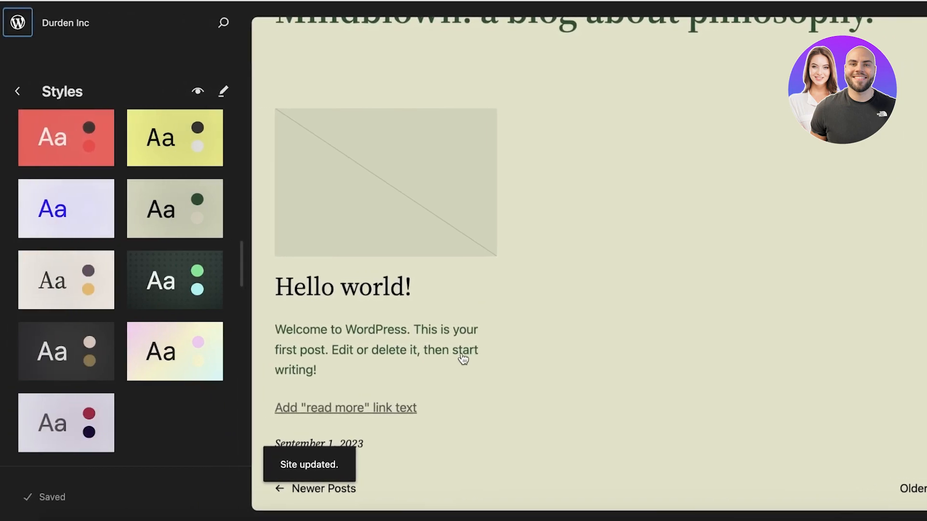
pyautogui.click(18, 91)
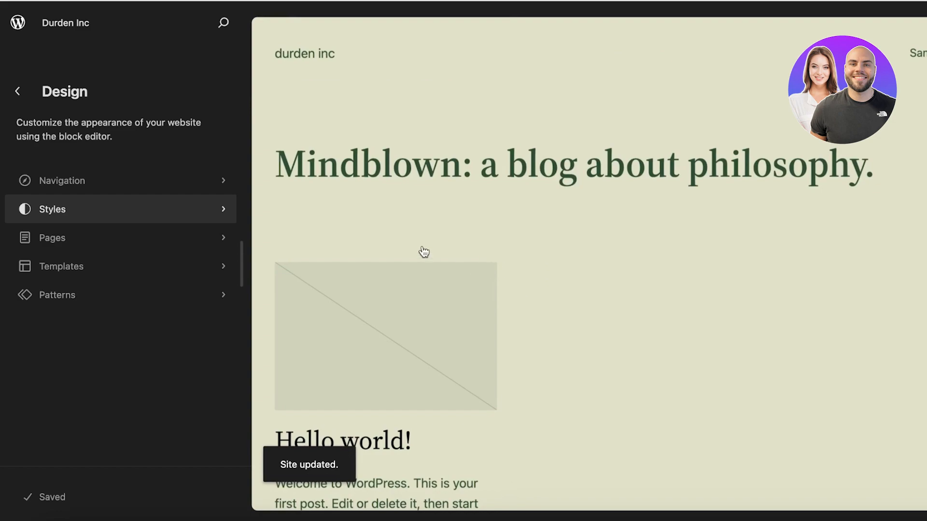
pyautogui.click(215, 268)
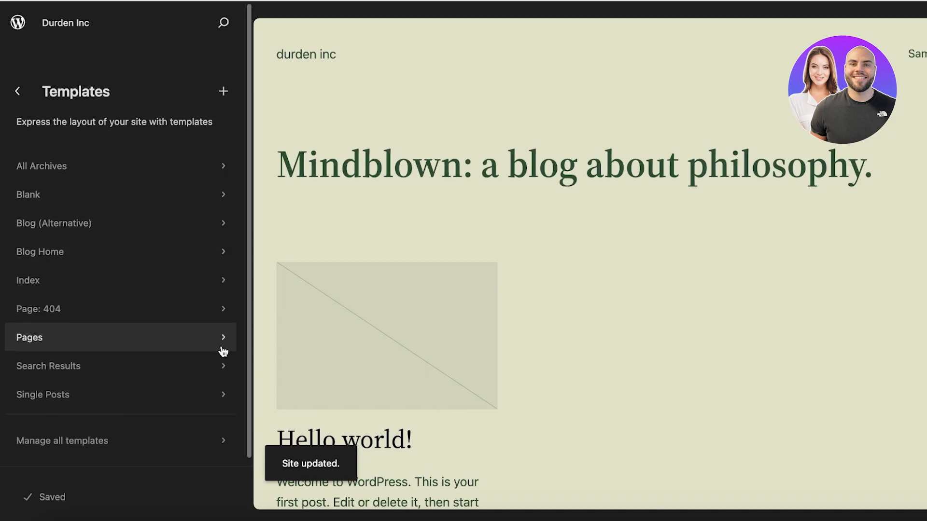
pyautogui.scroll(-1, 219, 336)
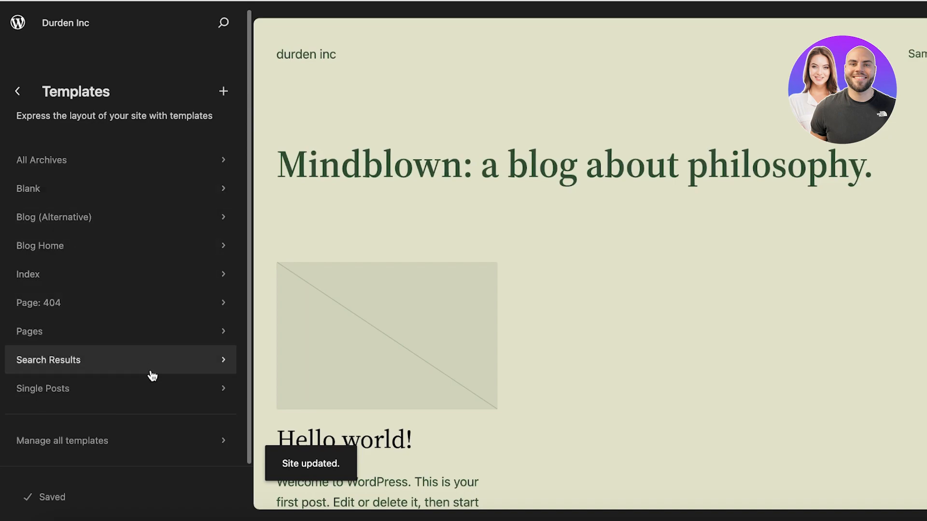
pyautogui.scroll(1, 145, 350)
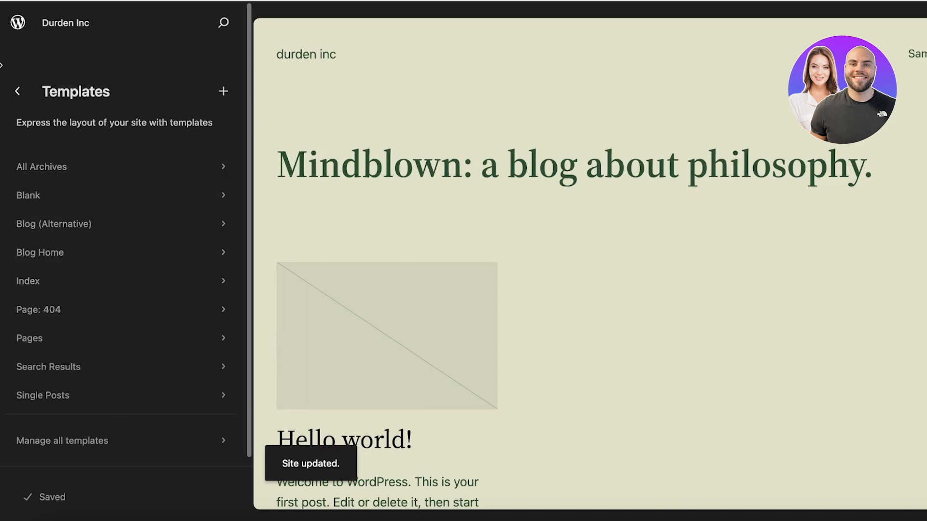
# Go to the site's pages and review the Blog Home settings for posts per page, discussion and areas
pyautogui.click(17, 91)
pyautogui.click(109, 236)
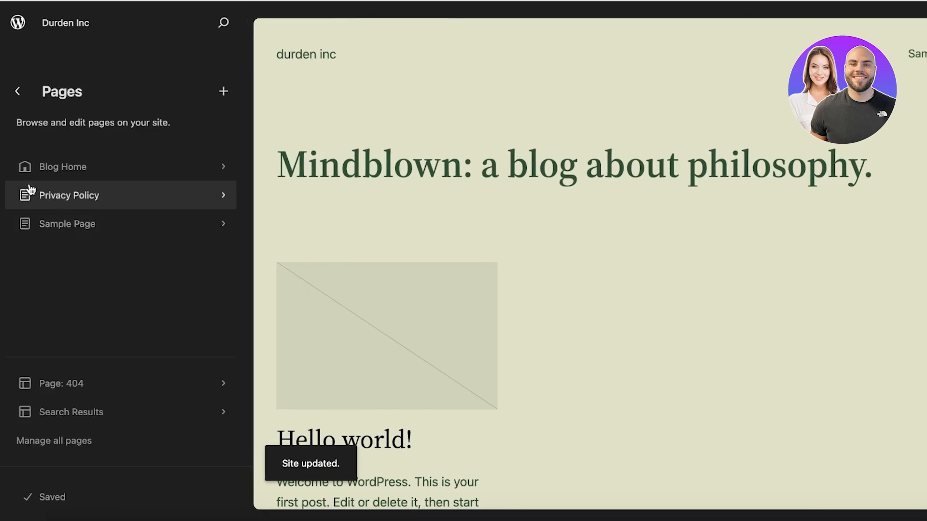
pyautogui.click(55, 167)
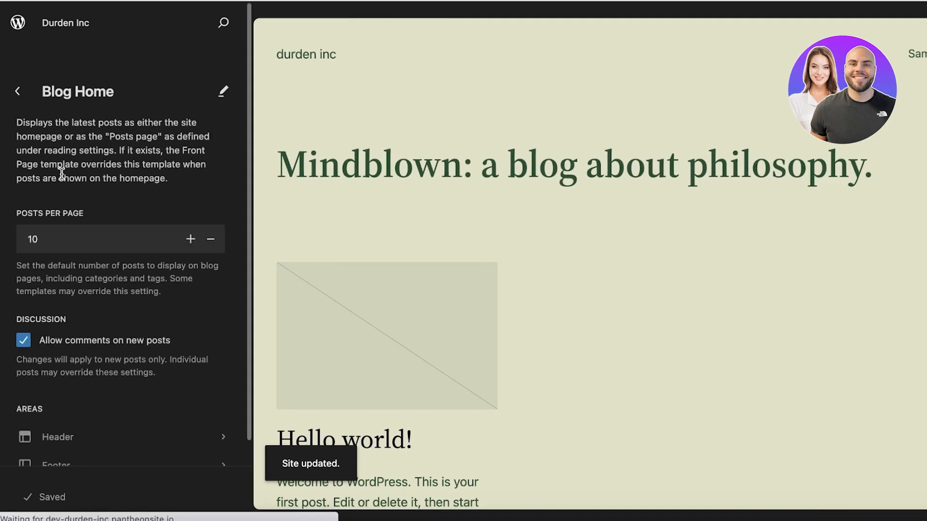
pyautogui.click(15, 98)
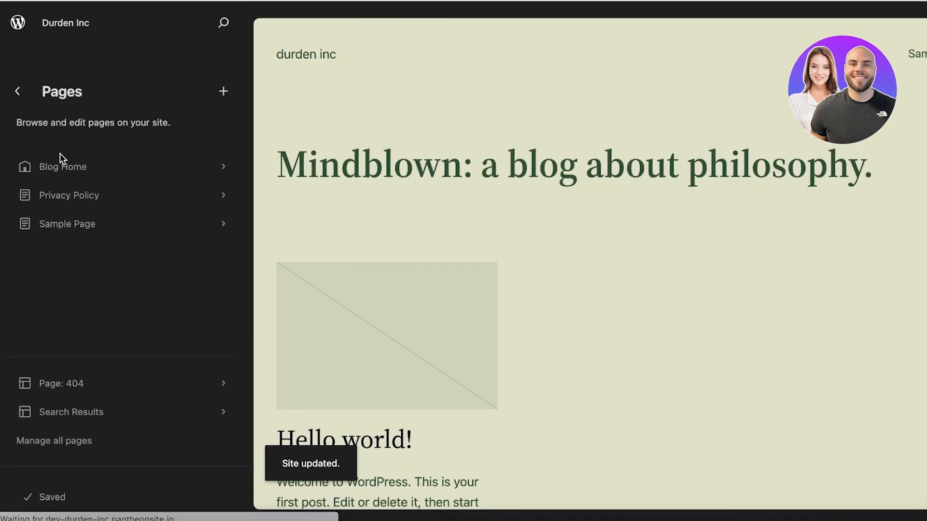
pyautogui.click(223, 168)
pyautogui.scroll(-1, 124, 226)
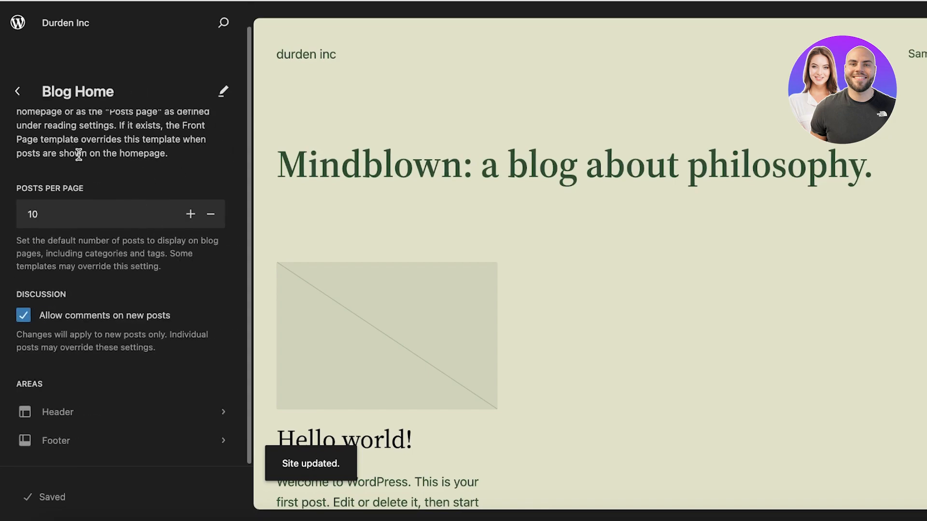
pyautogui.scroll(1, 138, 237)
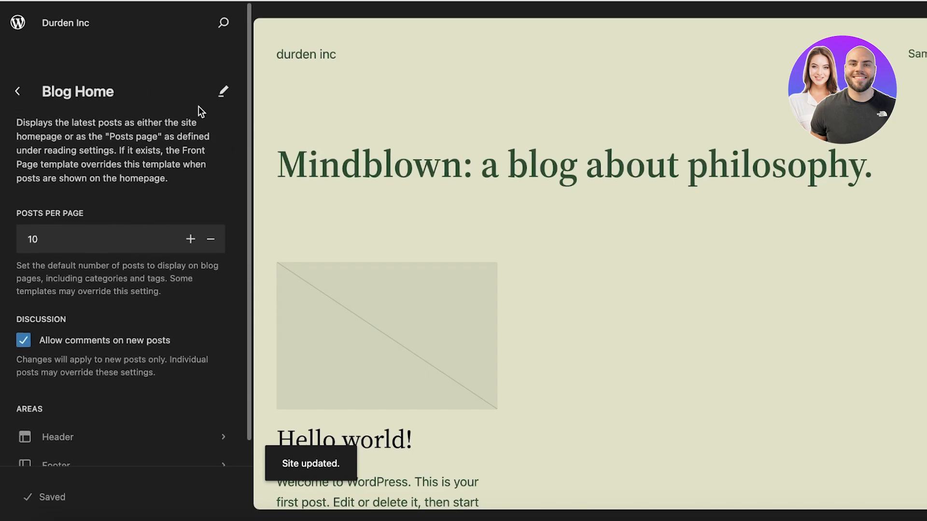
# View Blog Home in the editor, check its settings again and return to the Design overview
pyautogui.click(223, 92)
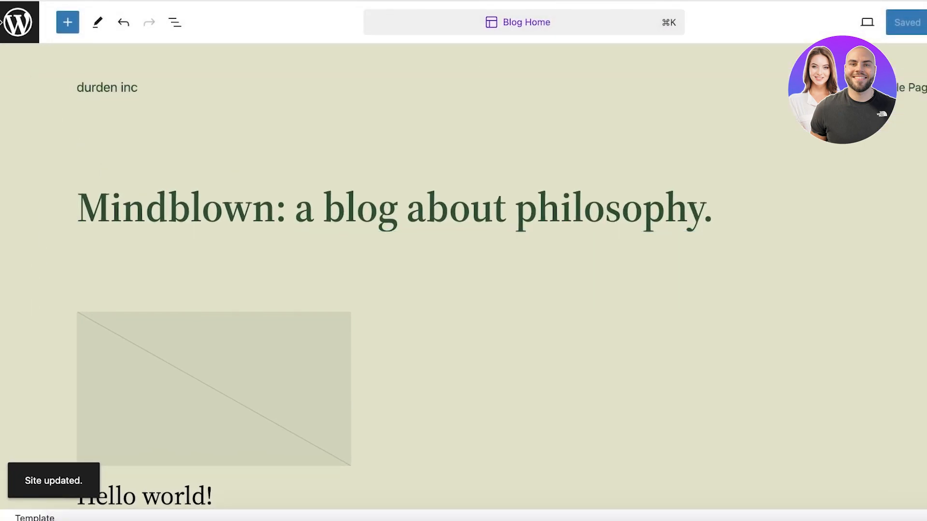
pyautogui.click(19, 22)
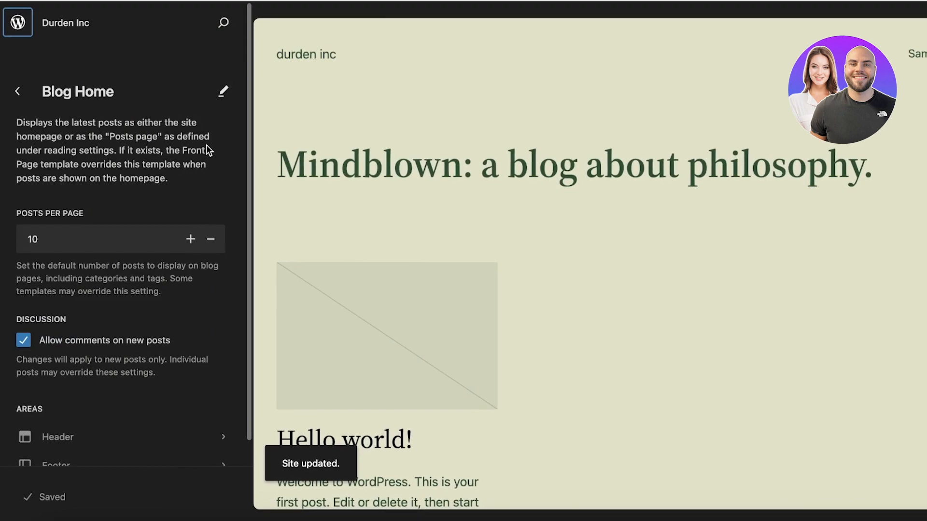
pyautogui.scroll(-1, 154, 314)
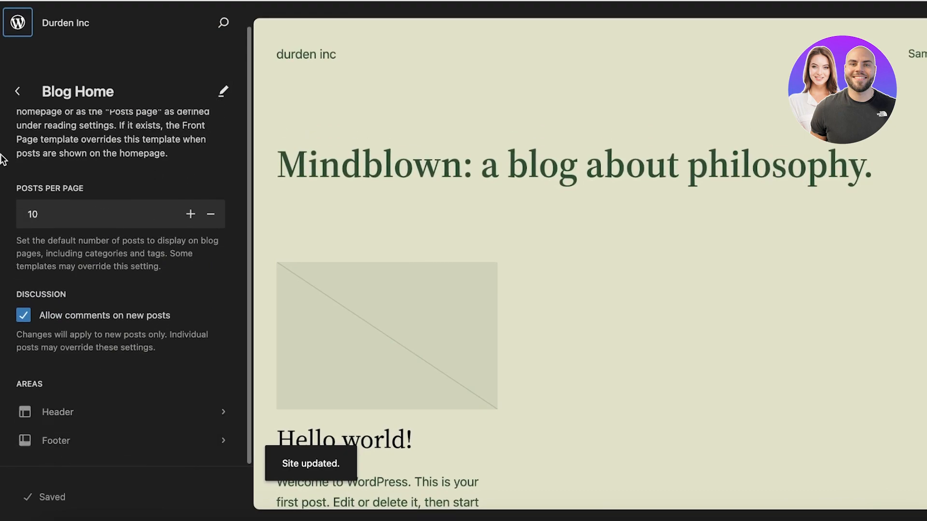
pyautogui.click(17, 89)
pyautogui.click(19, 87)
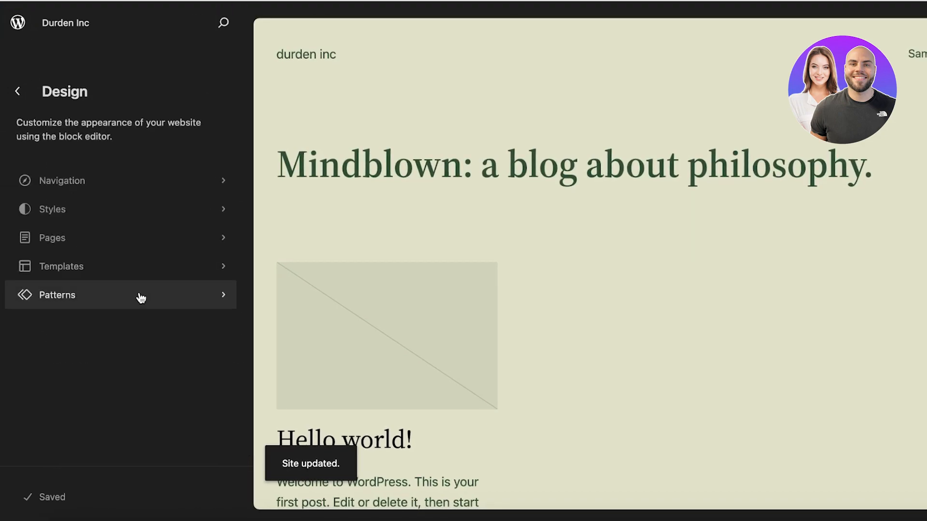
# View the details and preview of Sample Page and return to the list of pages
pyautogui.click(124, 243)
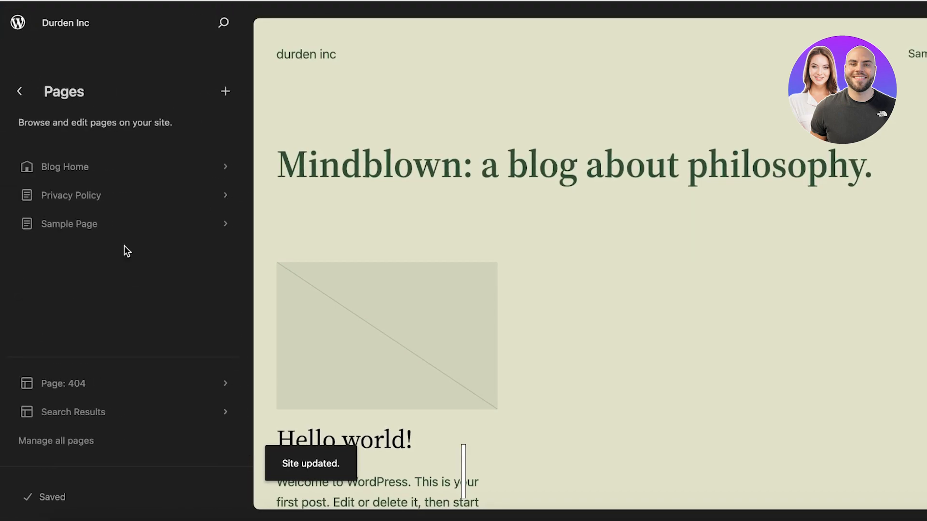
pyautogui.click(85, 225)
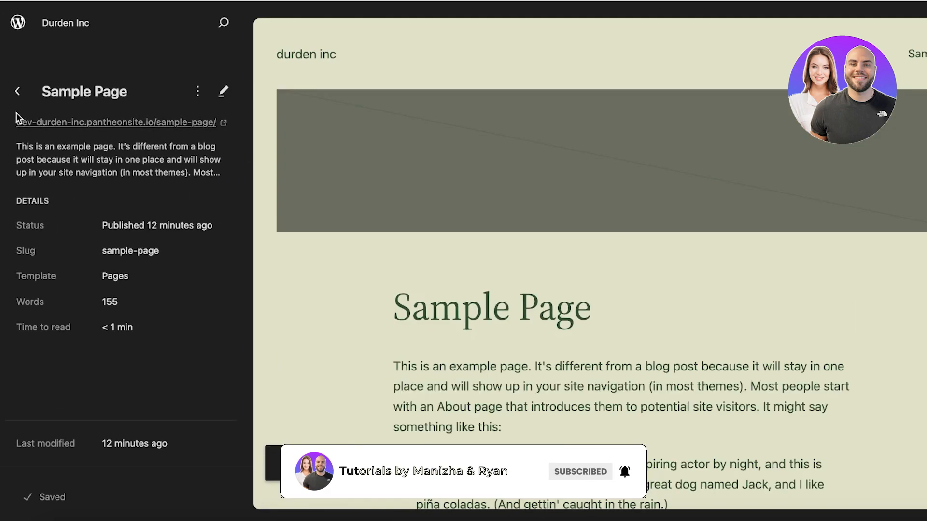
pyautogui.click(19, 91)
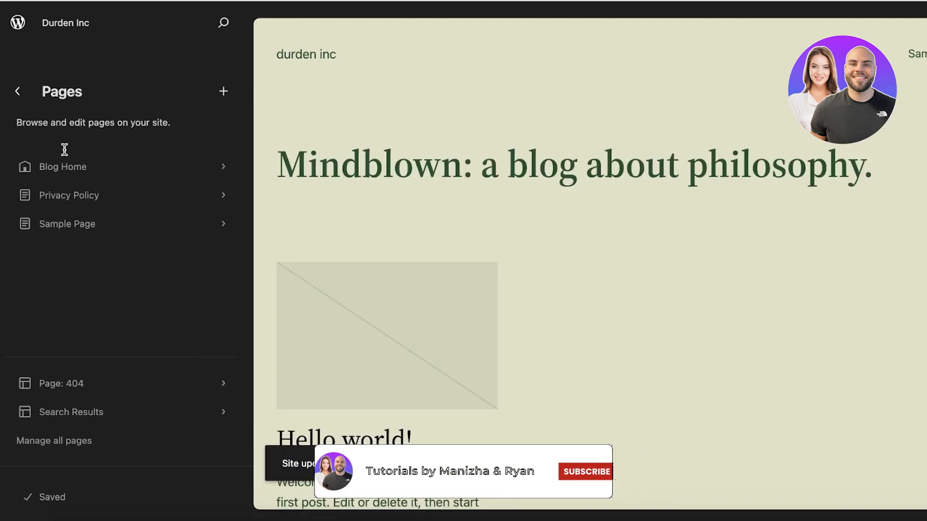
# Create a draft page titled "Travel Blogs" and dismiss the page editing guide
pyautogui.click(225, 92)
pyautogui.click(521, 267)
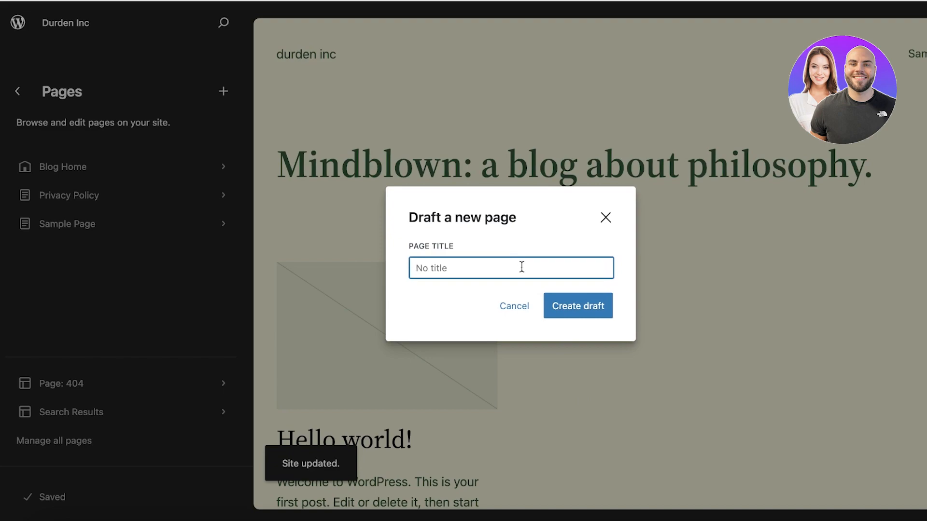
pyautogui.write('Travel Blogs')
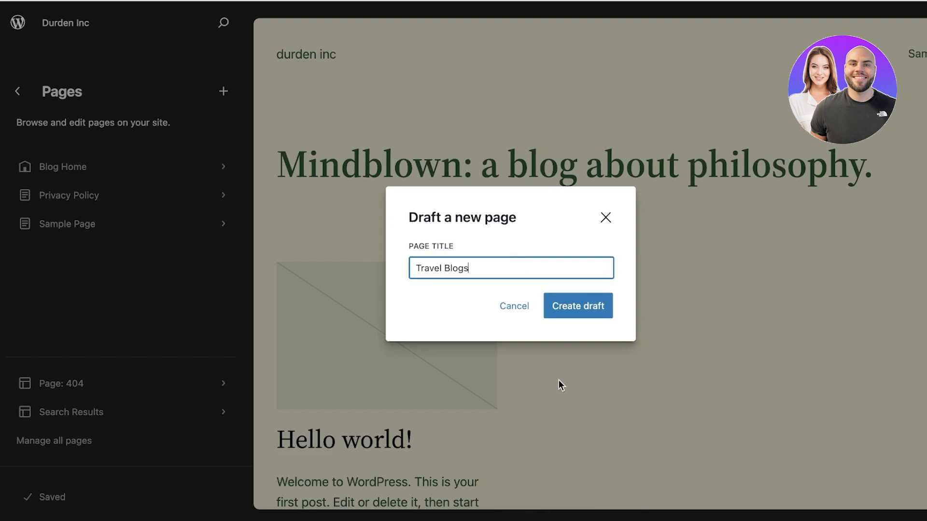
pyautogui.click(564, 307)
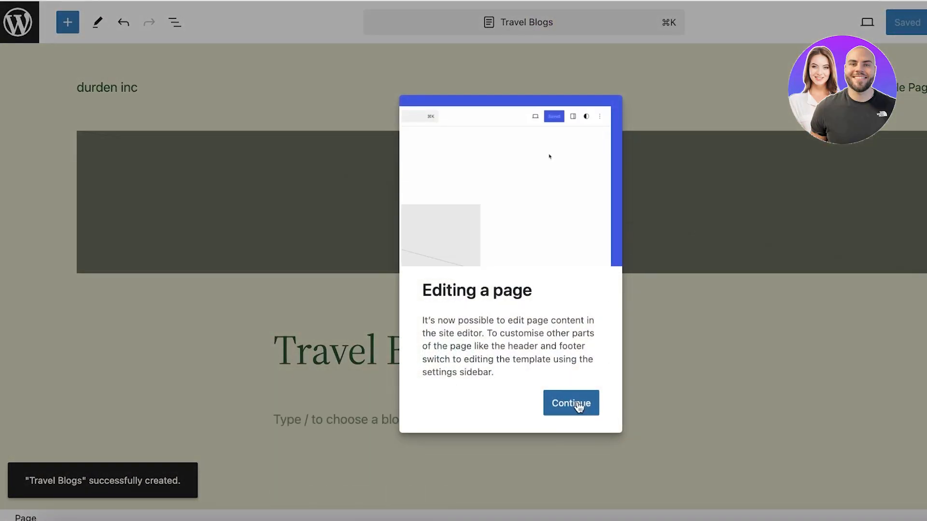
pyautogui.click(578, 407)
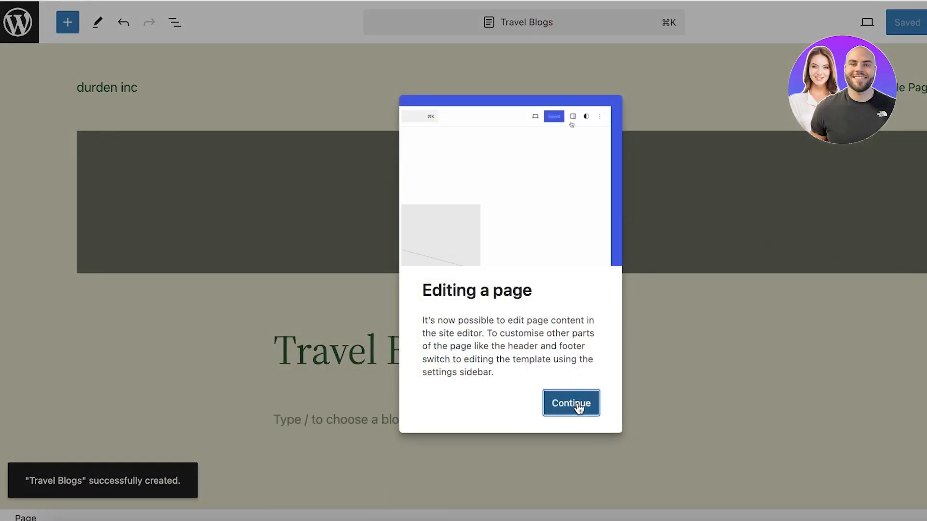
# Look through the Travel Blogs page layout from its header down to the comments section and footer
pyautogui.scroll(-3, 372, 87)
pyautogui.scroll(3, 500, 177)
pyautogui.scroll(-5, 265, 207)
pyautogui.scroll(5, 292, 199)
pyautogui.scroll(-5, 341, 166)
pyautogui.scroll(5, 315, 375)
pyautogui.scroll(-5, 355, 238)
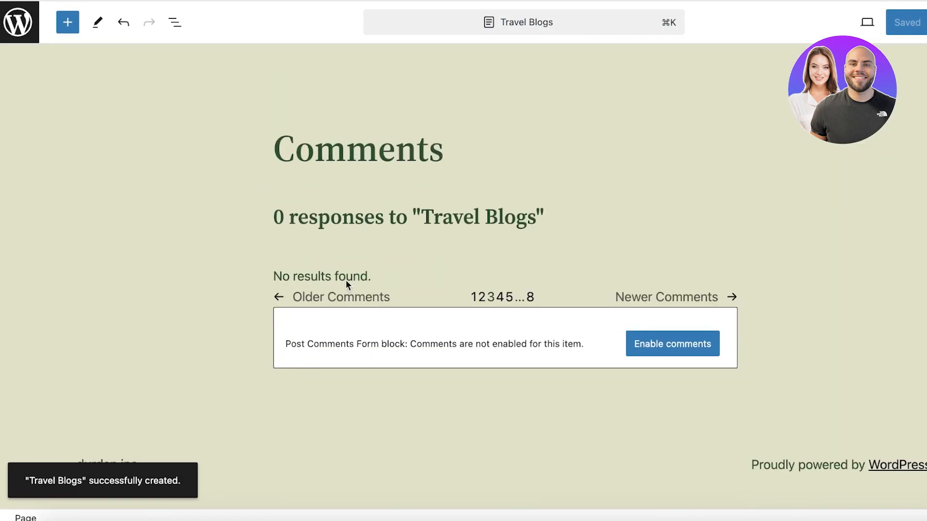
pyautogui.scroll(5, 294, 224)
# Check the Travel Blogs page details, reopen it for editing and inspect its featured image, title, content and comments blocks
pyautogui.click(16, 14)
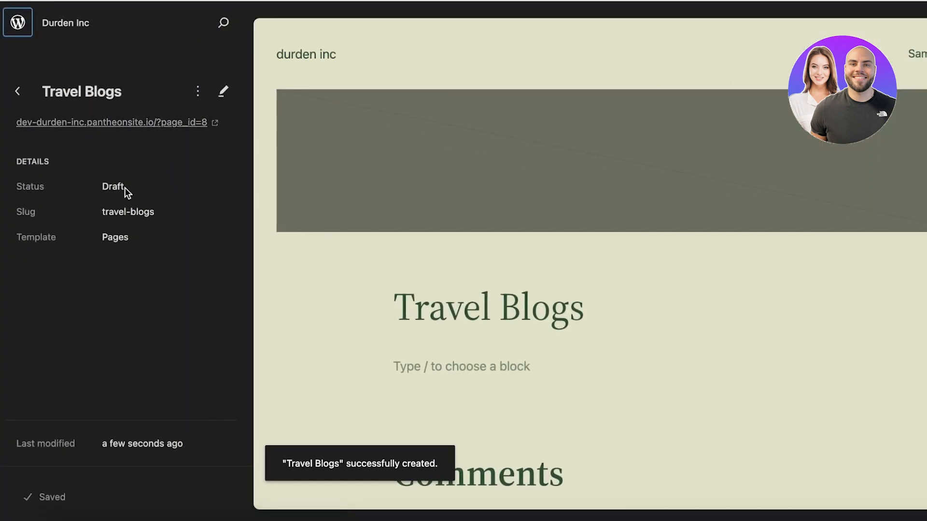
pyautogui.click(654, 216)
pyautogui.click(483, 219)
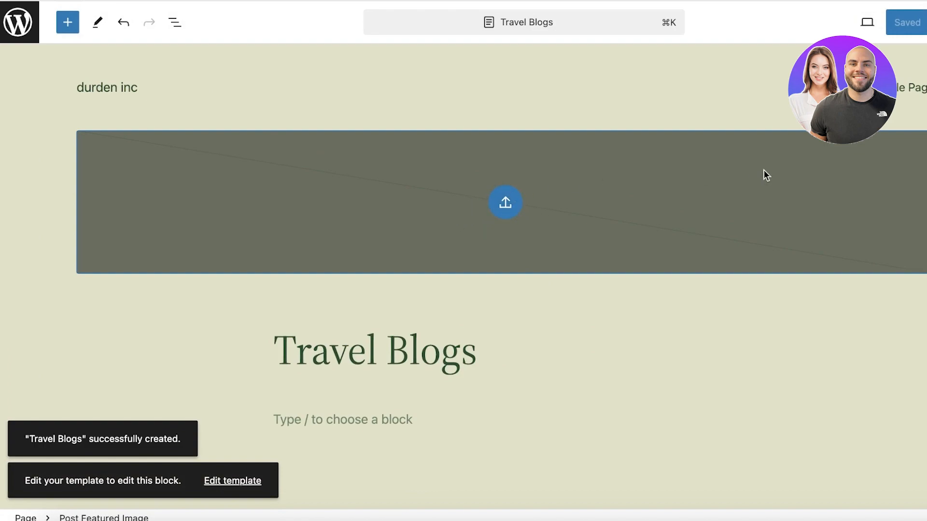
pyautogui.click(377, 336)
pyautogui.scroll(-6, 377, 336)
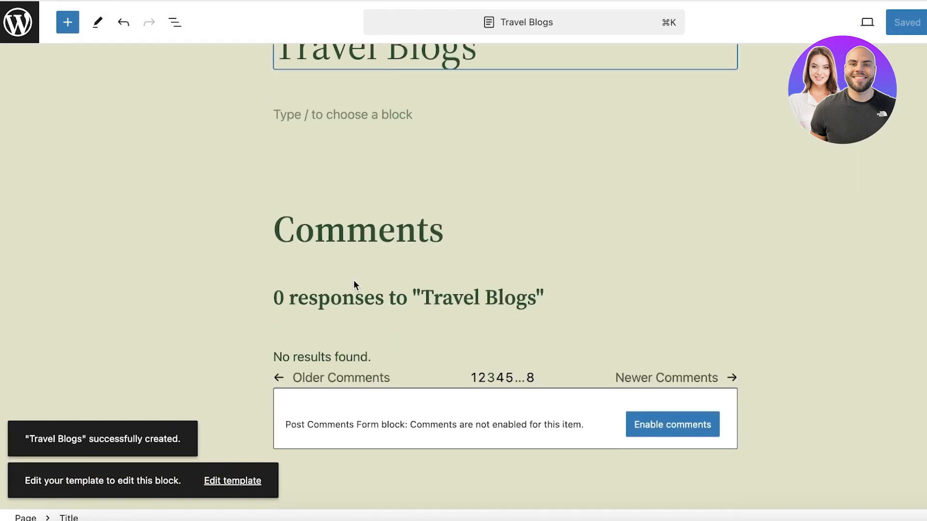
pyautogui.click(347, 119)
pyautogui.click(366, 235)
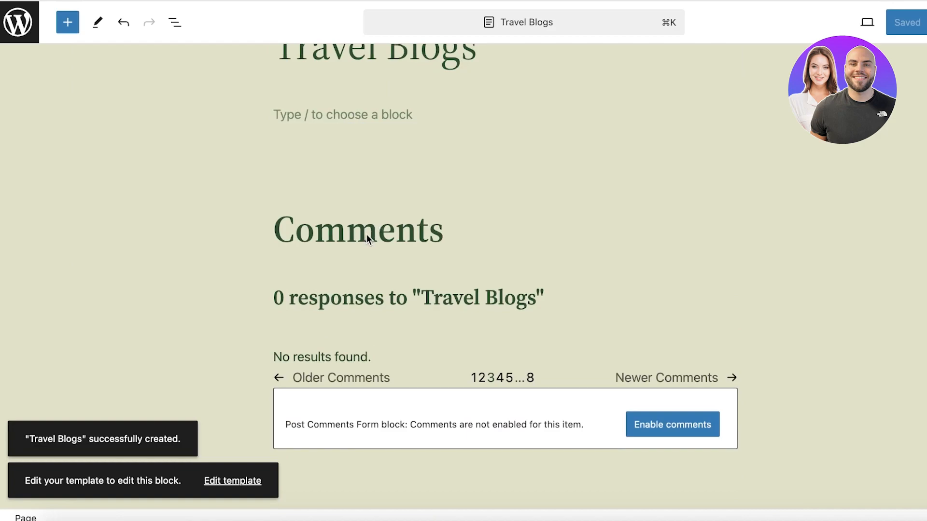
# Review the Travel Blogs page from the comments section back up to the empty content area
pyautogui.scroll(-2, 67, 158)
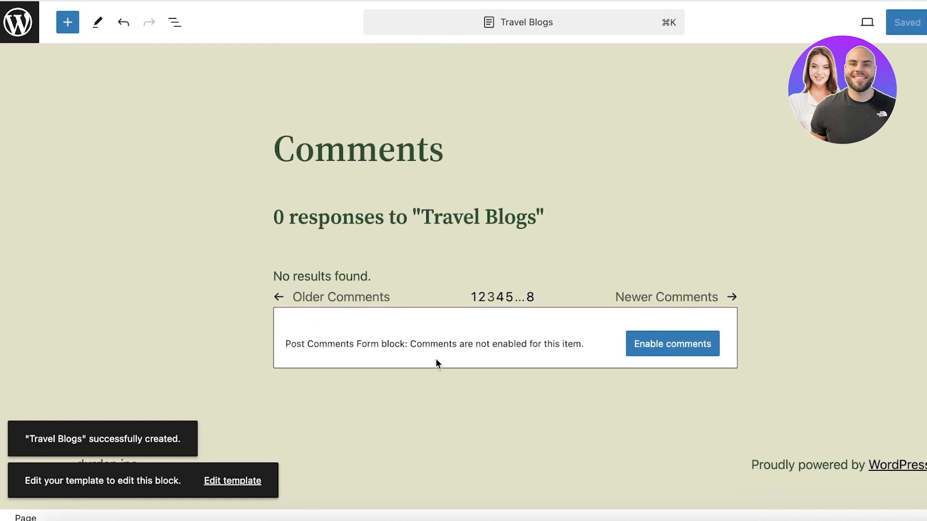
pyautogui.scroll(8, 423, 326)
pyautogui.scroll(-7, 421, 323)
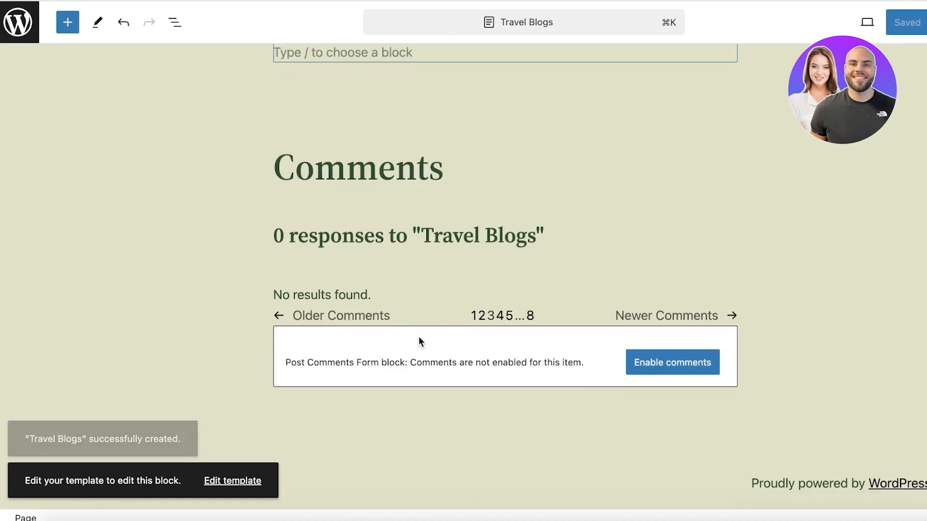
pyautogui.scroll(4, 419, 337)
# Browse the Text, Media and Design blocks in the block library and close it
pyautogui.click(69, 22)
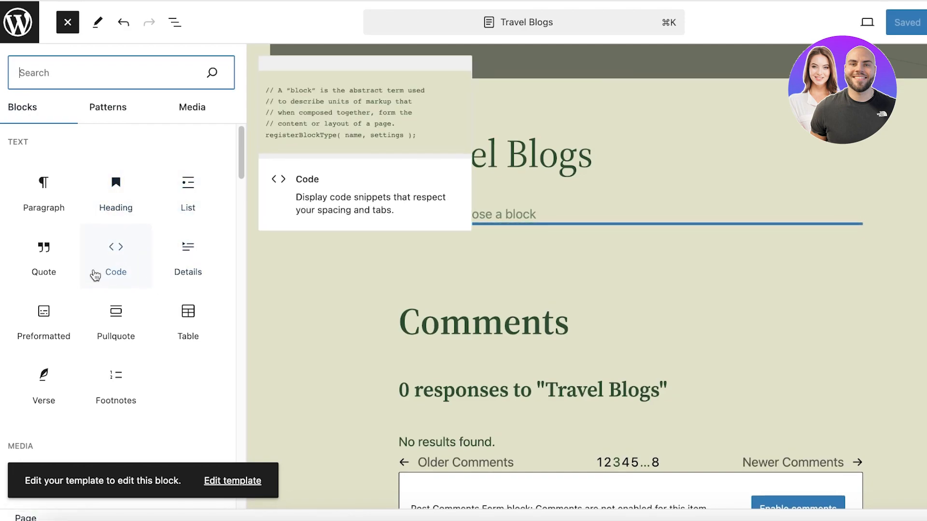
pyautogui.scroll(-5, 94, 268)
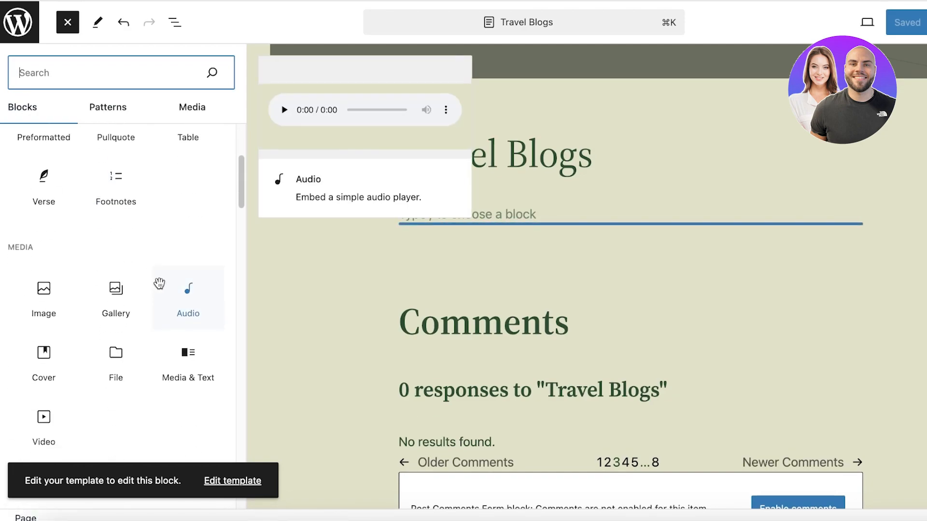
pyautogui.scroll(3, 135, 244)
pyautogui.scroll(2, 135, 244)
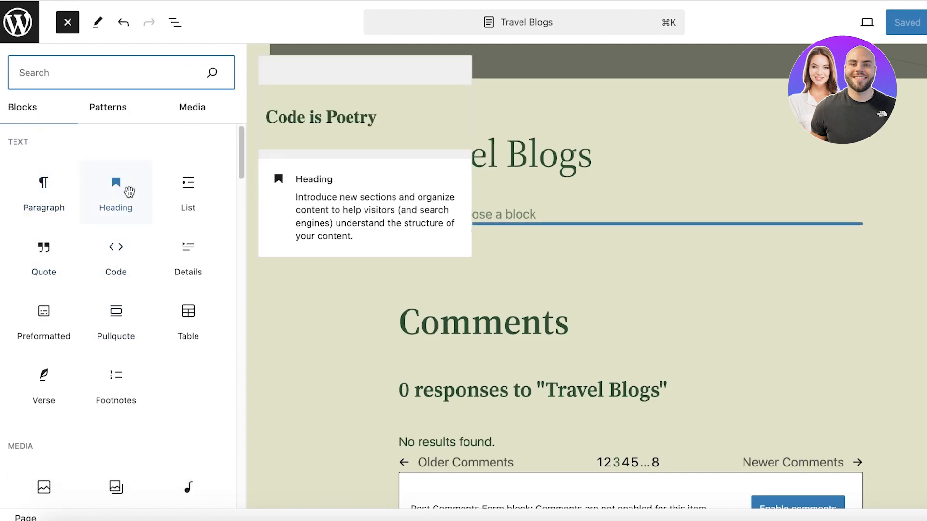
pyautogui.scroll(-8, 145, 265)
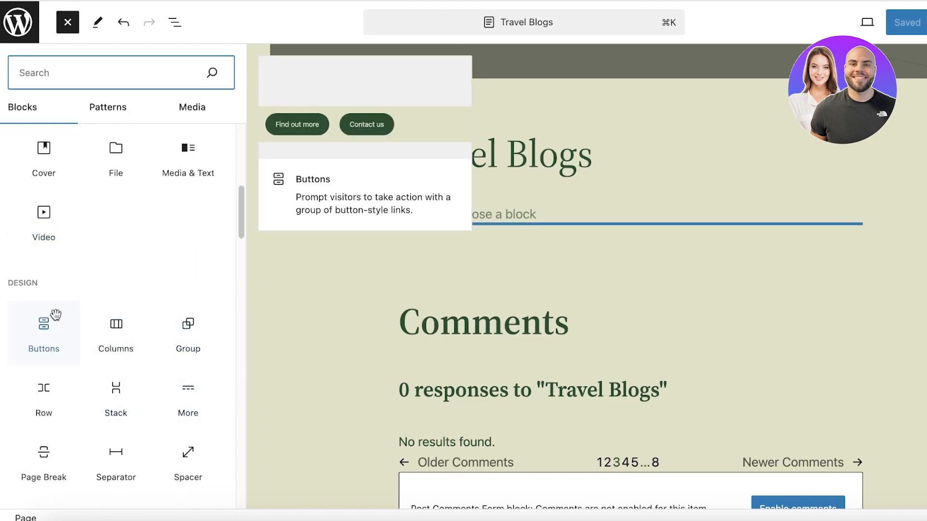
pyautogui.click(664, 365)
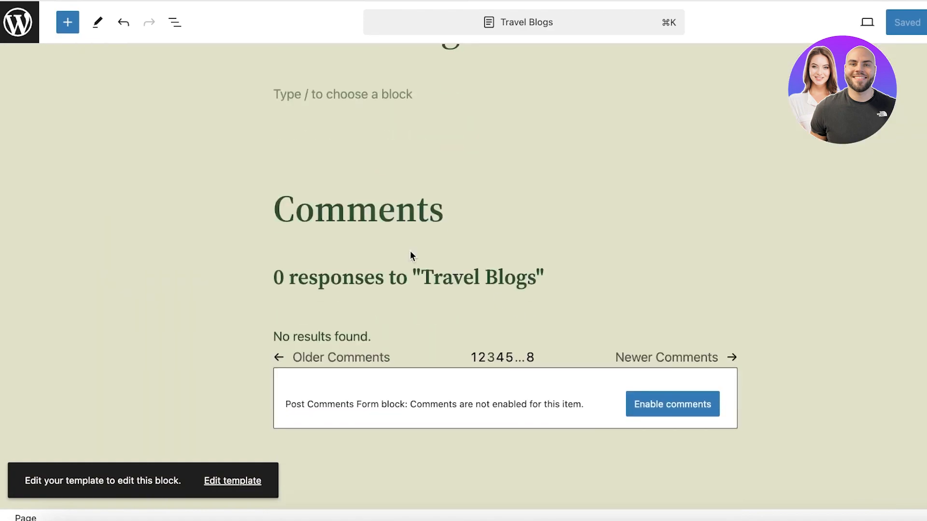
# Write the paragraph "All the journeys I've travelled and the ones awaiting!" in the content area below the Travel Blogs title
pyautogui.click(320, 248)
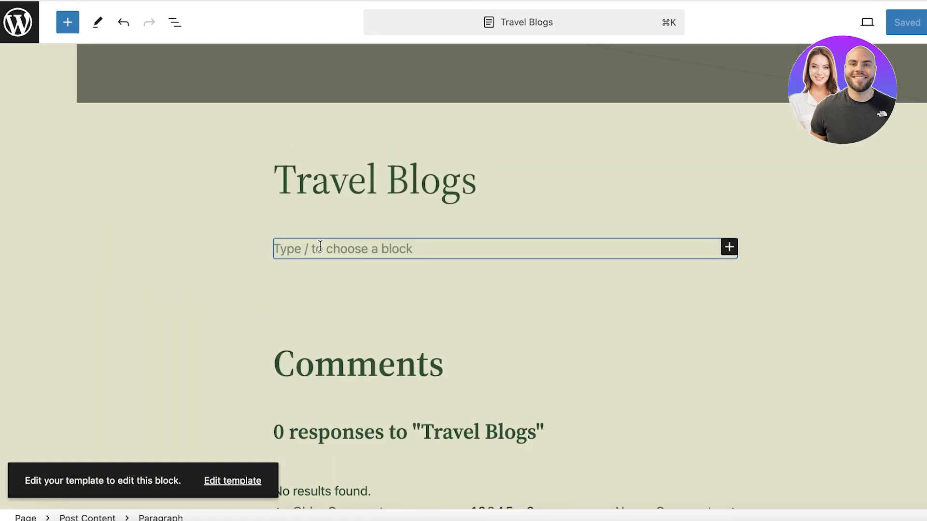
pyautogui.click(275, 247)
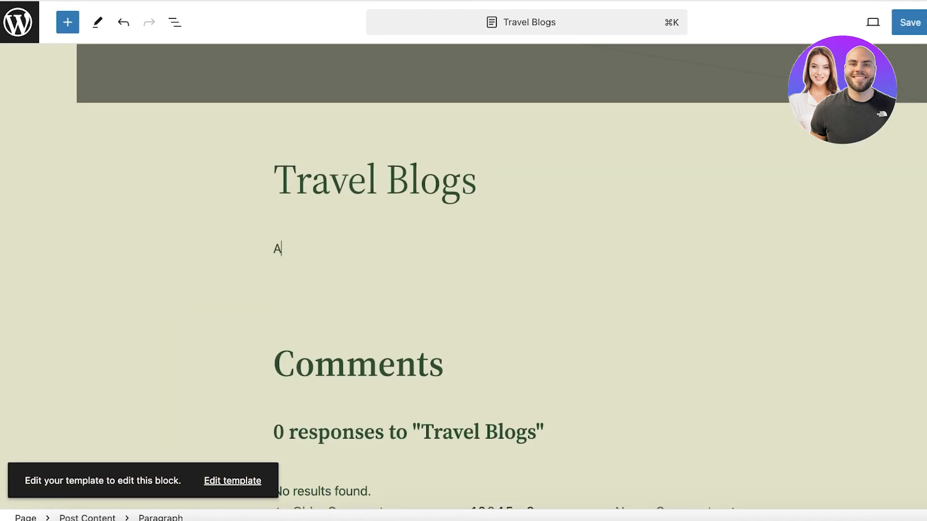
pyautogui.click(74, 22)
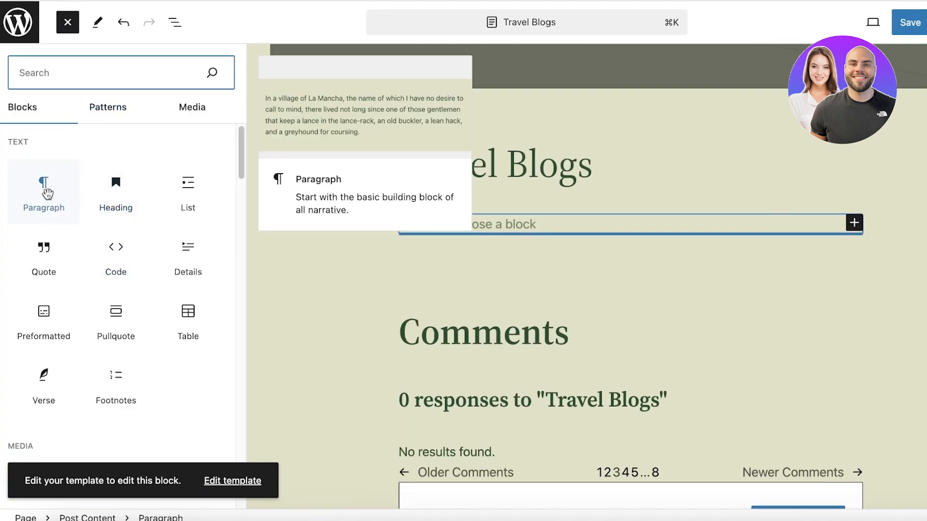
pyautogui.click(467, 223)
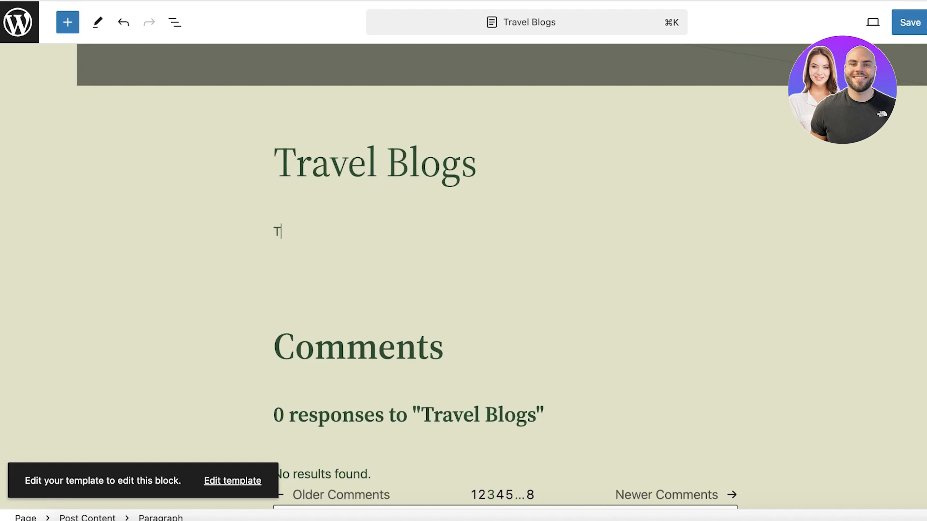
pyautogui.write("All the journeys I've travelled and the ones awaiting!")
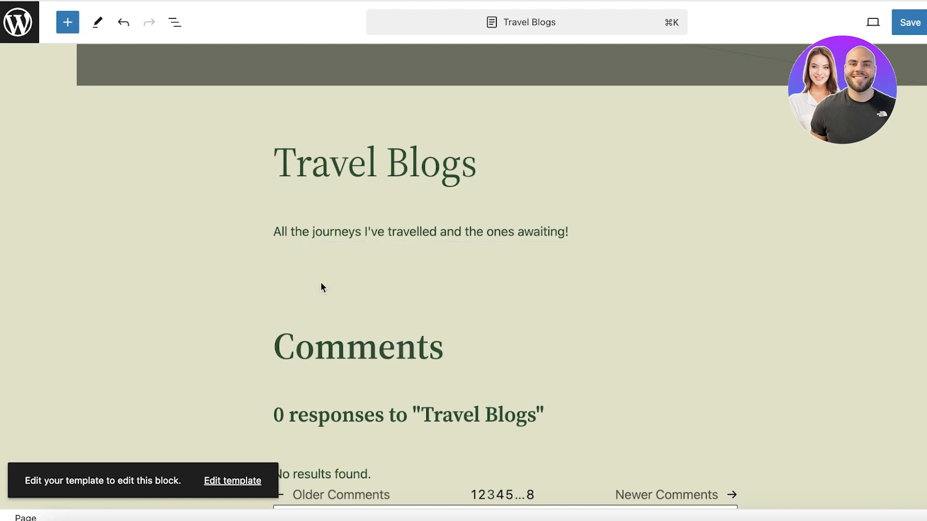
# Switch to the Select tool, look over the comments section and return to the Edit tool
pyautogui.click(91, 24)
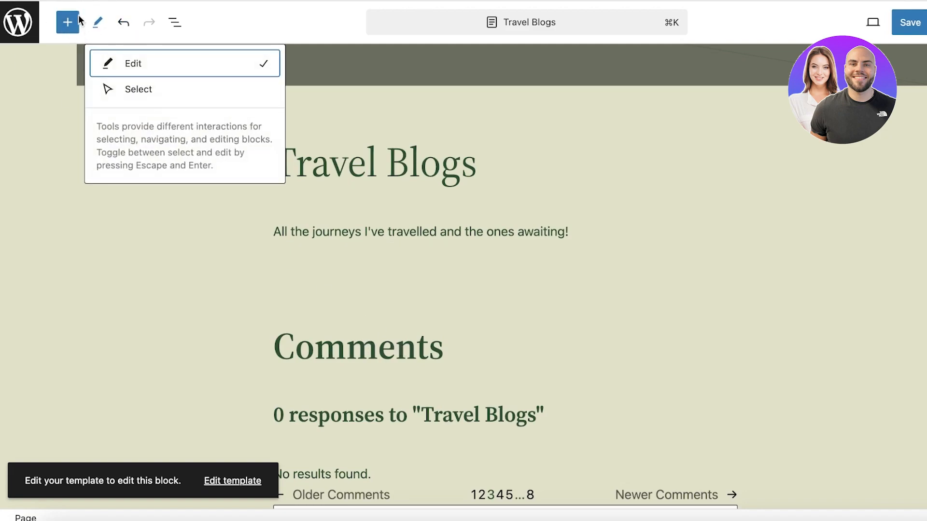
pyautogui.click(139, 89)
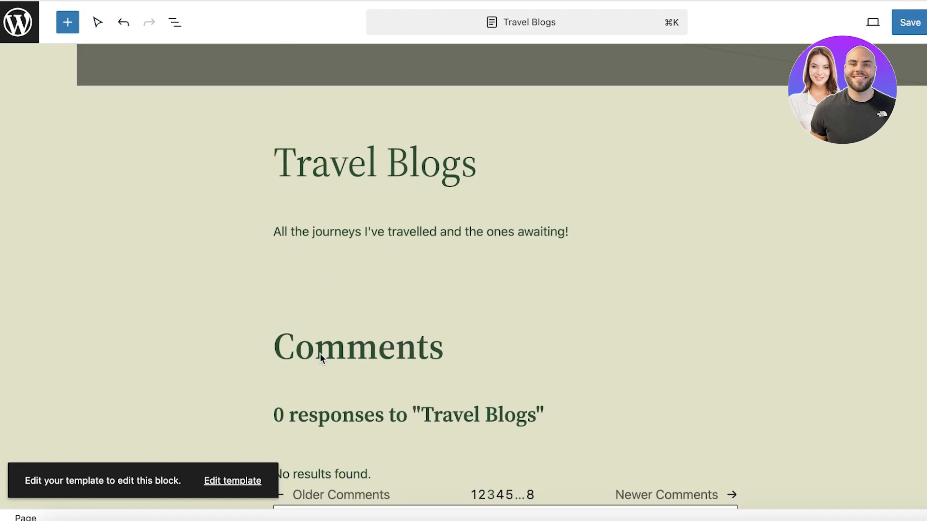
pyautogui.scroll(-5, 462, 435)
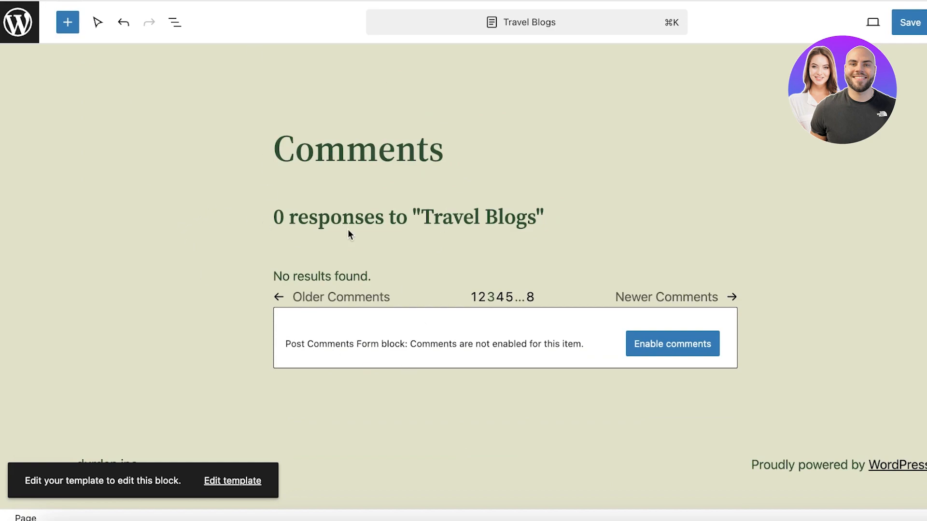
pyautogui.click(97, 25)
pyautogui.click(130, 64)
# Insert a Columns block with the 33 / 33 / 33 variation below the introductory paragraph
pyautogui.click(68, 22)
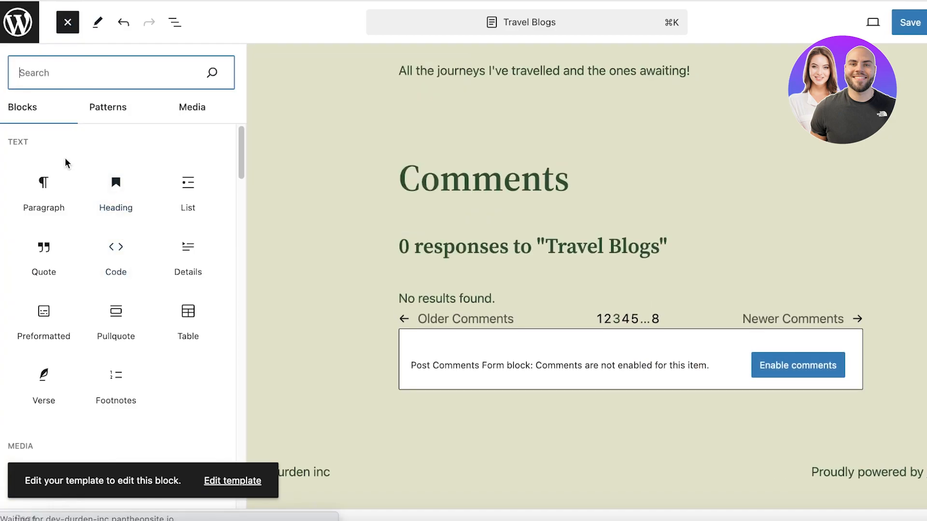
pyautogui.moveTo(56, 195)
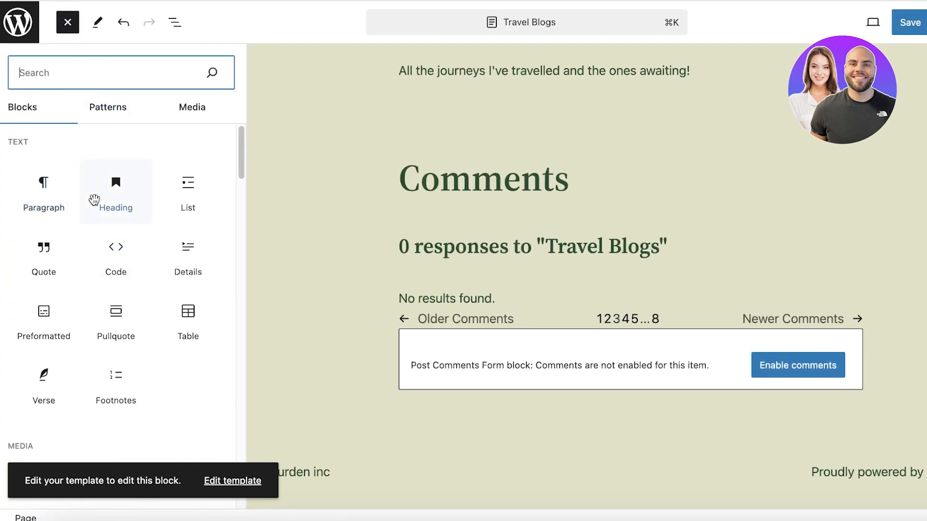
pyautogui.scroll(-2, 59, 304)
pyautogui.scroll(-3, 48, 280)
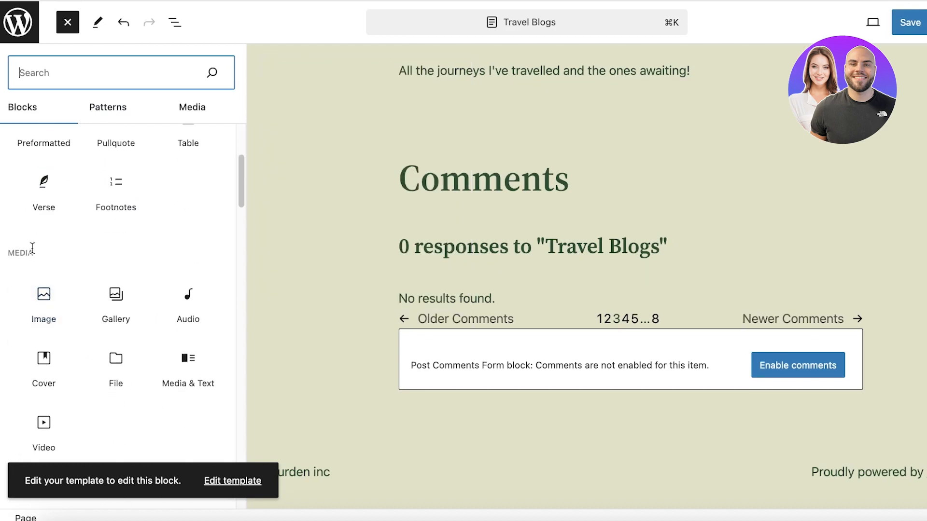
pyautogui.scroll(-7, 94, 234)
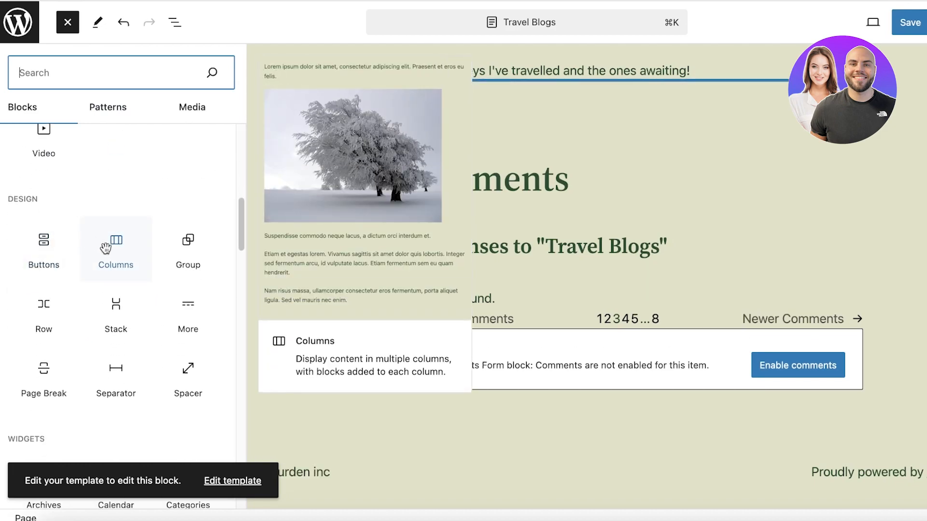
pyautogui.click(106, 247)
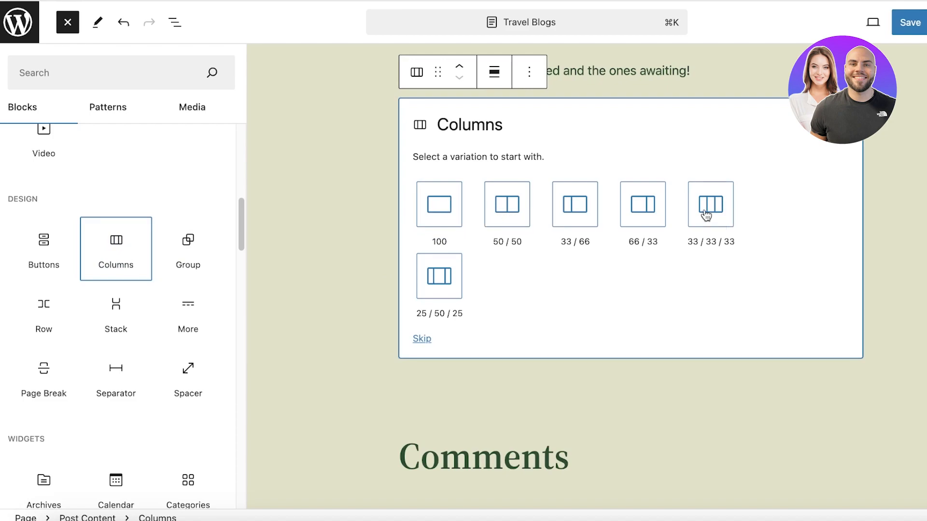
pyautogui.click(723, 209)
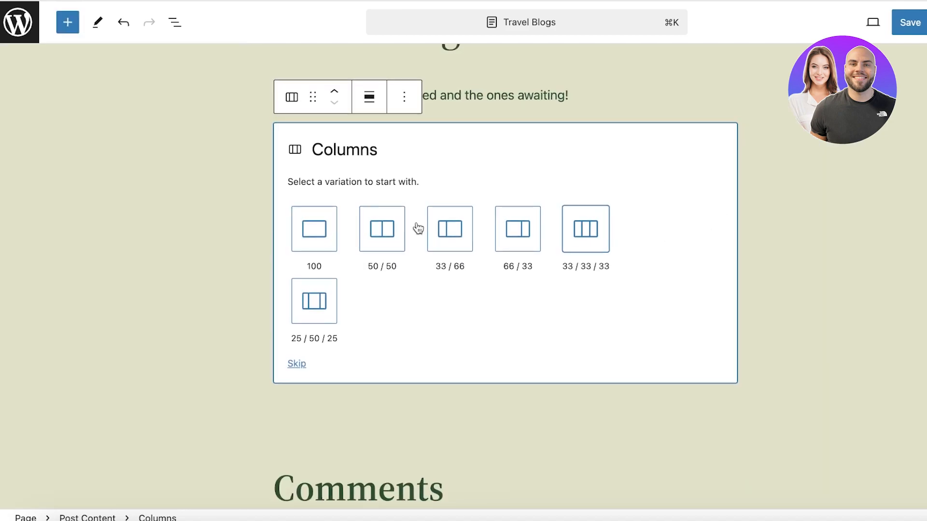
pyautogui.click(571, 238)
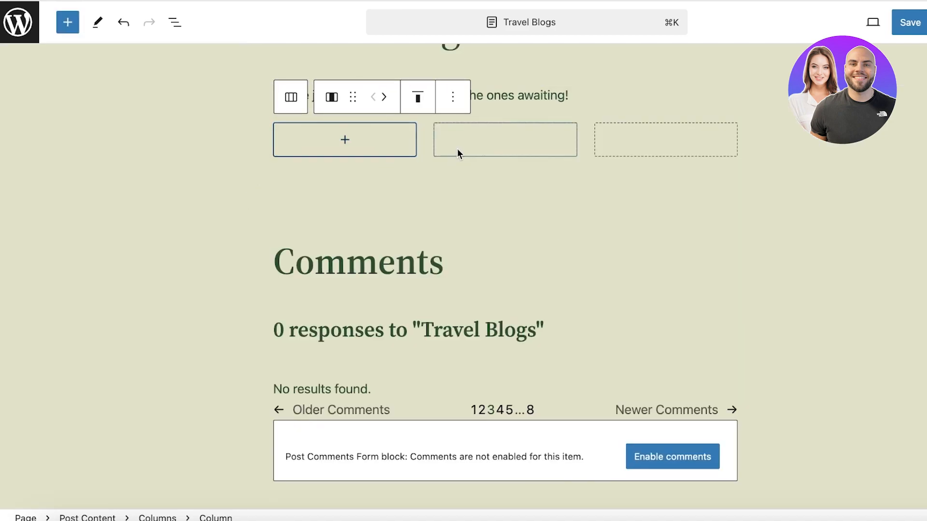
# Select the first of the three empty columns and open the full block library for it
pyautogui.scroll(4, 697, 204)
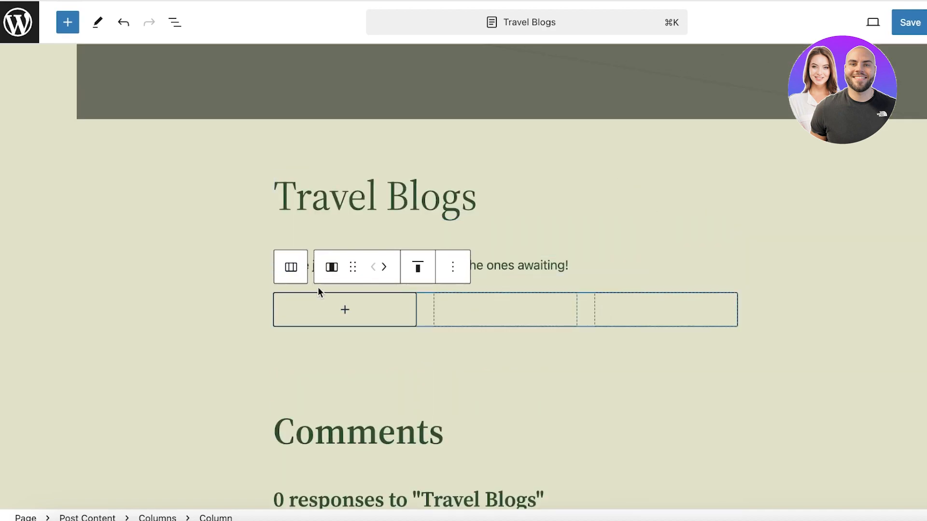
pyautogui.click(337, 314)
pyautogui.scroll(-2, 335, 313)
pyautogui.click(377, 330)
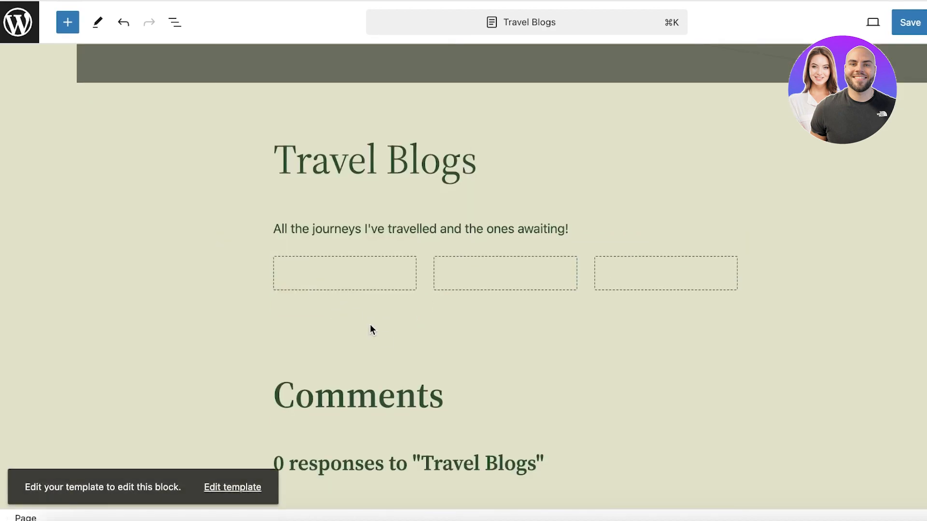
pyautogui.click(353, 274)
pyautogui.click(348, 276)
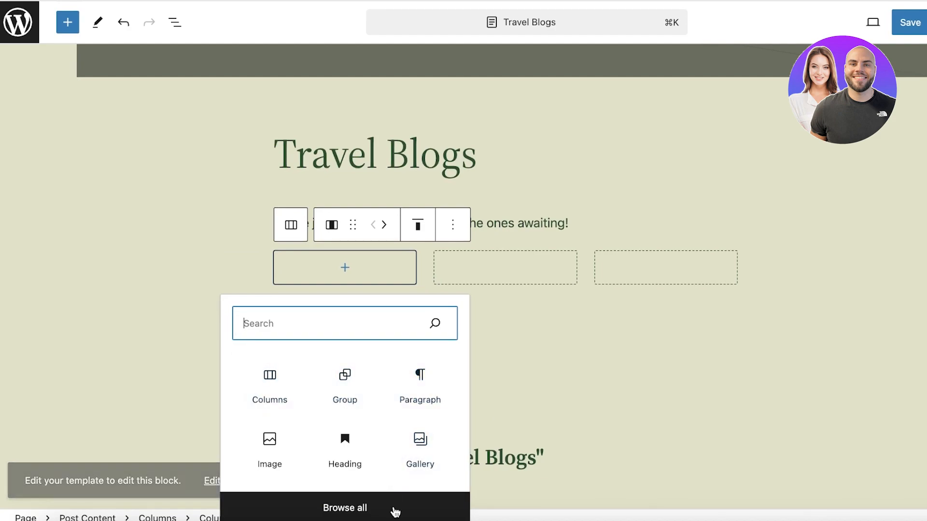
pyautogui.click(343, 505)
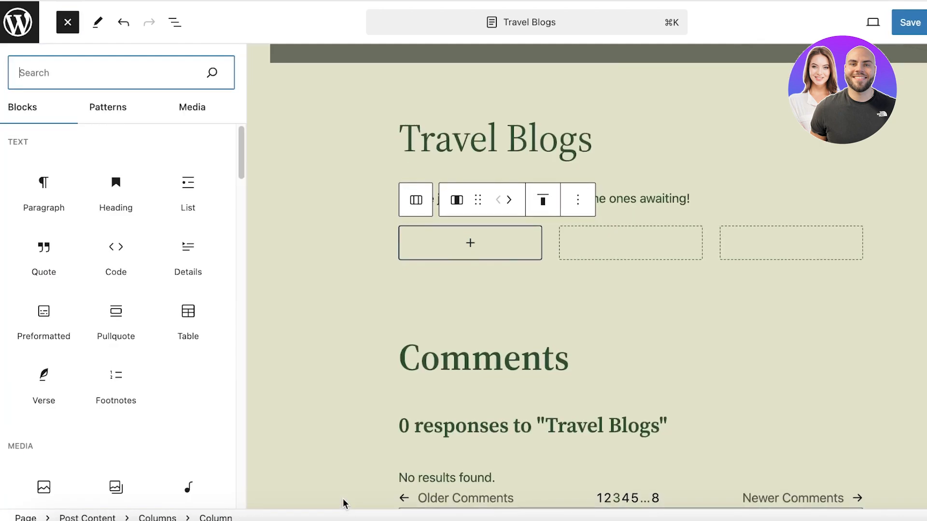
# Add an Image block to the first column and choose the Media Library as its image source
pyautogui.moveTo(50, 220)
pyautogui.scroll(-6, 206, 196)
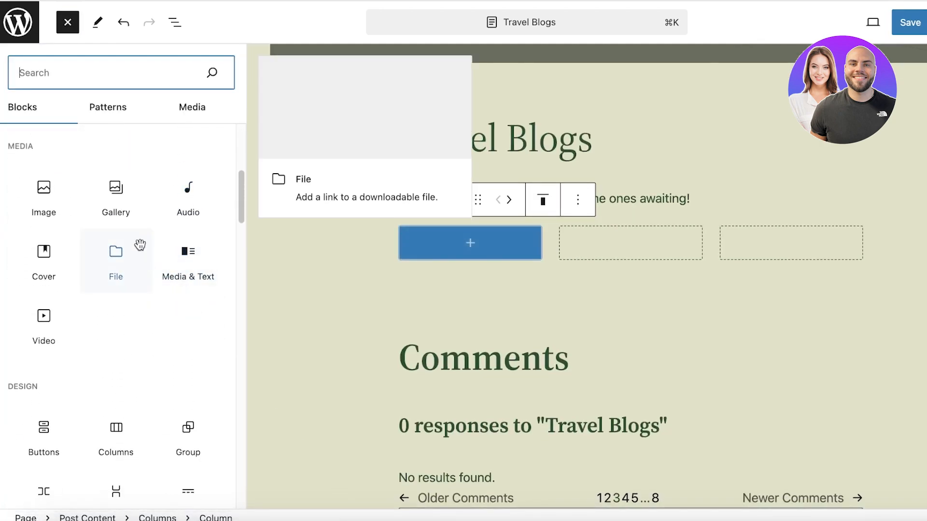
pyautogui.scroll(-2, 137, 290)
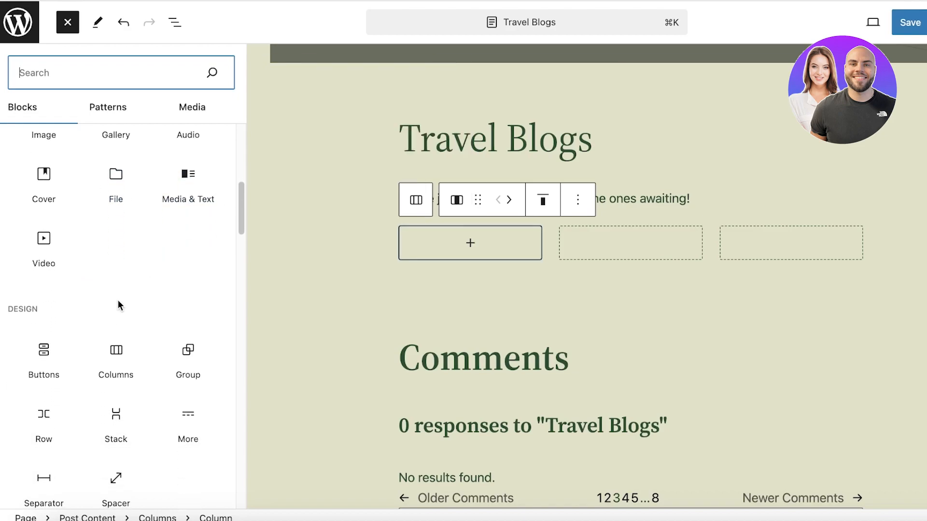
pyautogui.scroll(-8, 118, 300)
pyautogui.scroll(-10, 118, 300)
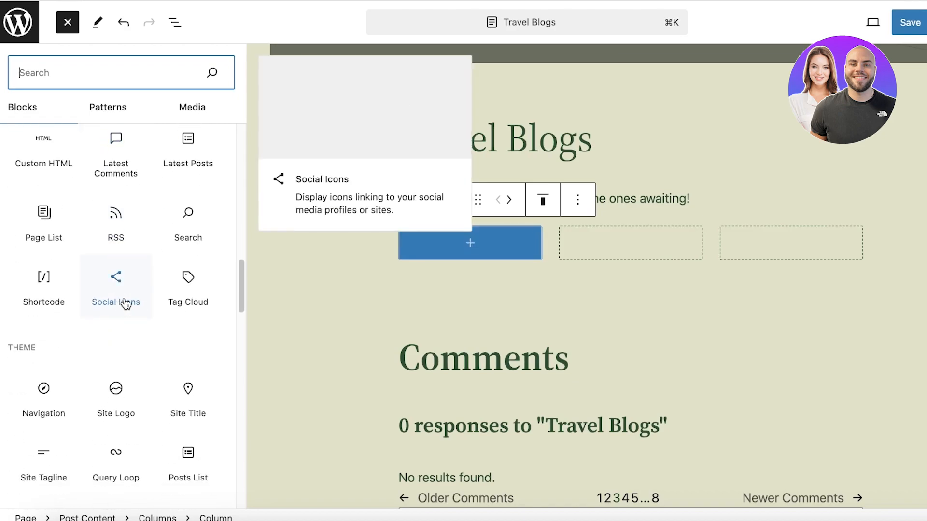
pyautogui.scroll(-3, 107, 237)
pyautogui.scroll(20, 108, 242)
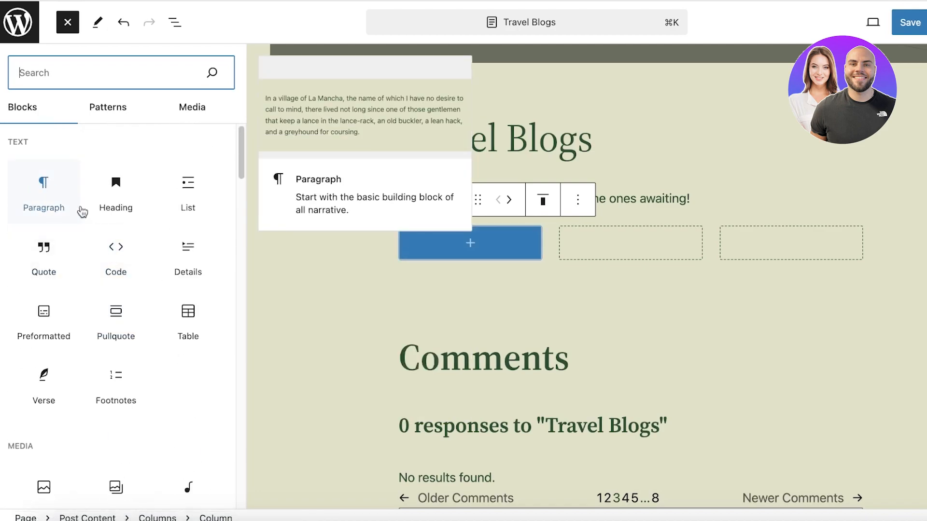
pyautogui.scroll(-4, 193, 362)
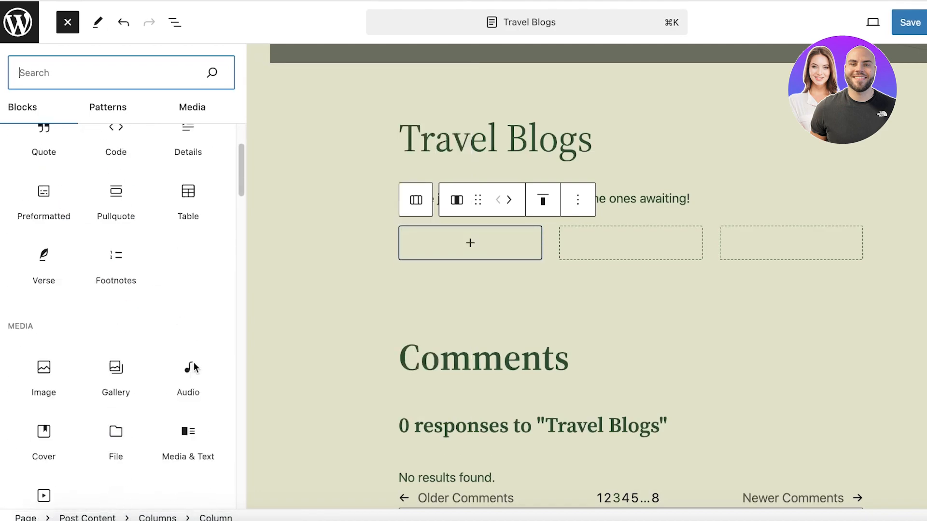
pyautogui.click(44, 314)
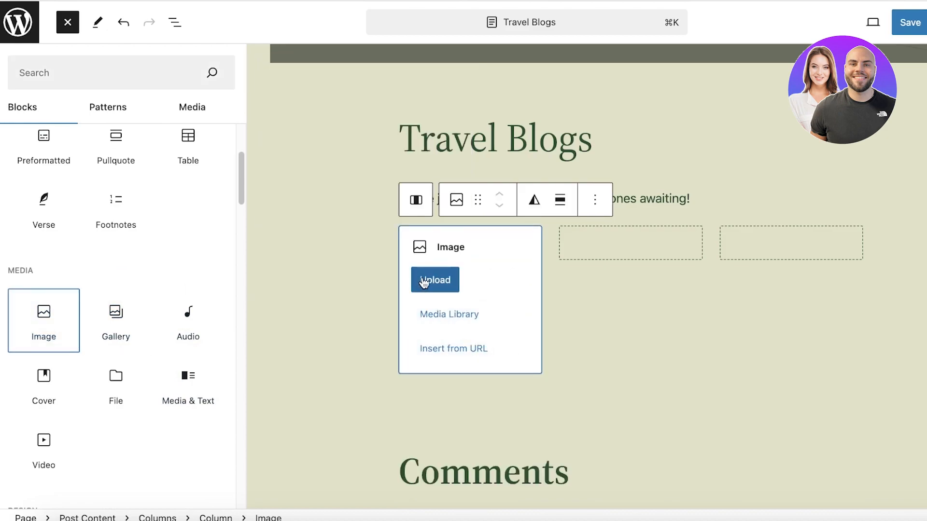
pyautogui.click(430, 313)
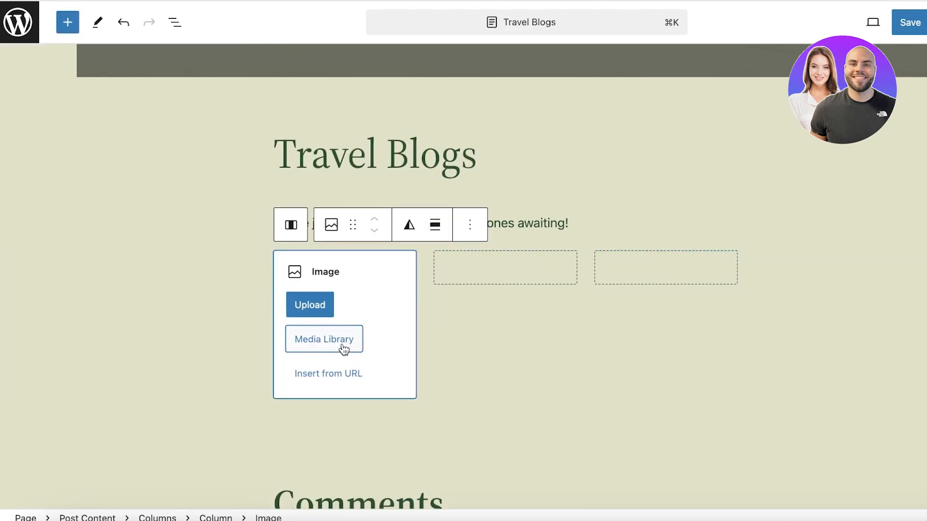
# Add an Image block to the second and third empty columns beside the first image placeholder
pyautogui.click(507, 279)
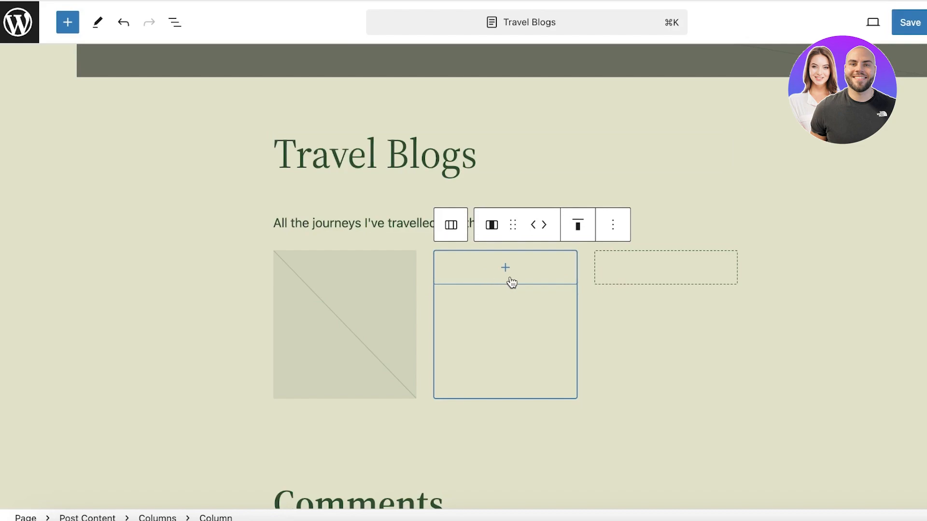
pyautogui.click(512, 282)
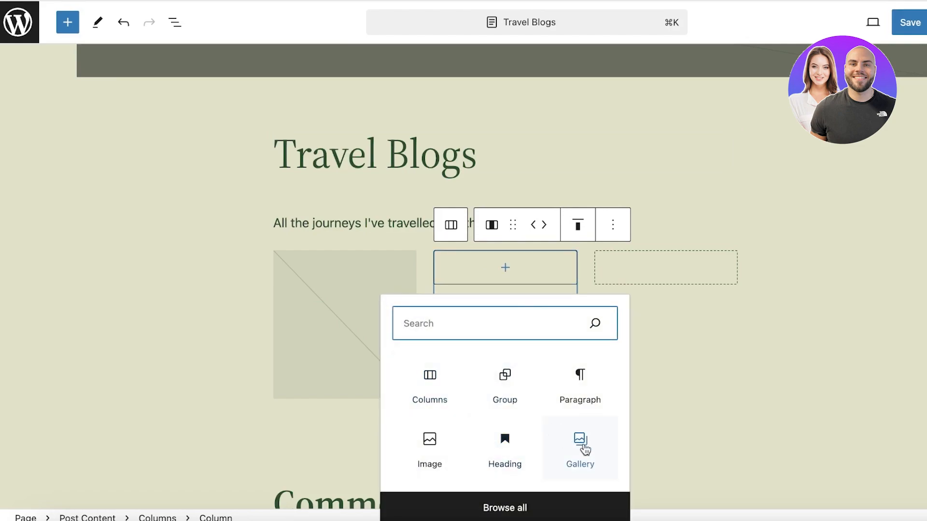
pyautogui.click(427, 441)
pyautogui.click(666, 269)
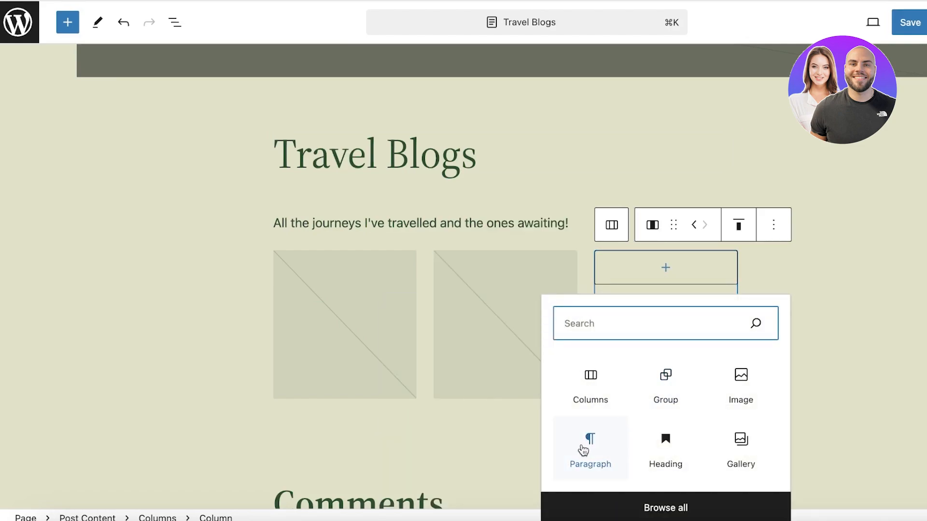
pyautogui.click(736, 372)
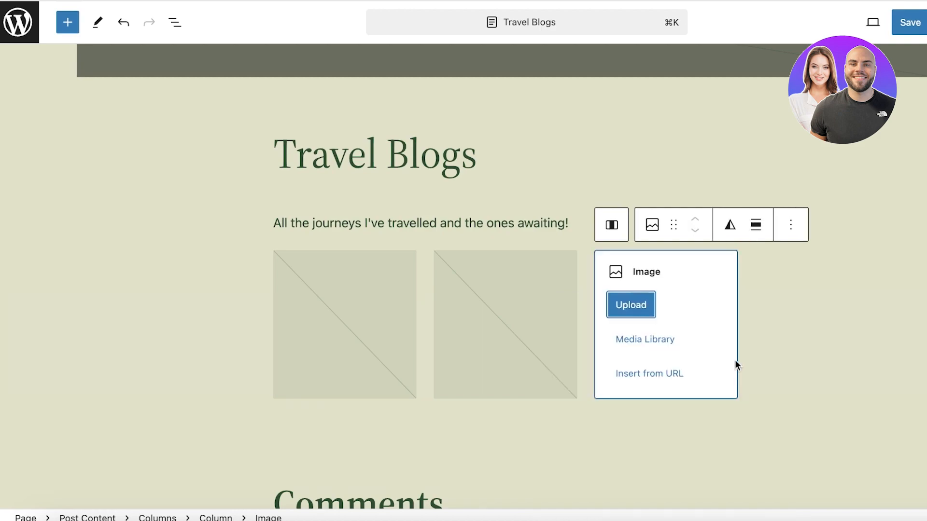
pyautogui.click(869, 302)
# Insert another Columns block with the 33 / 33 / 33 variation below the row of three image placeholders
pyautogui.scroll(-4, 238, 212)
pyautogui.click(614, 319)
pyautogui.scroll(4, 584, 164)
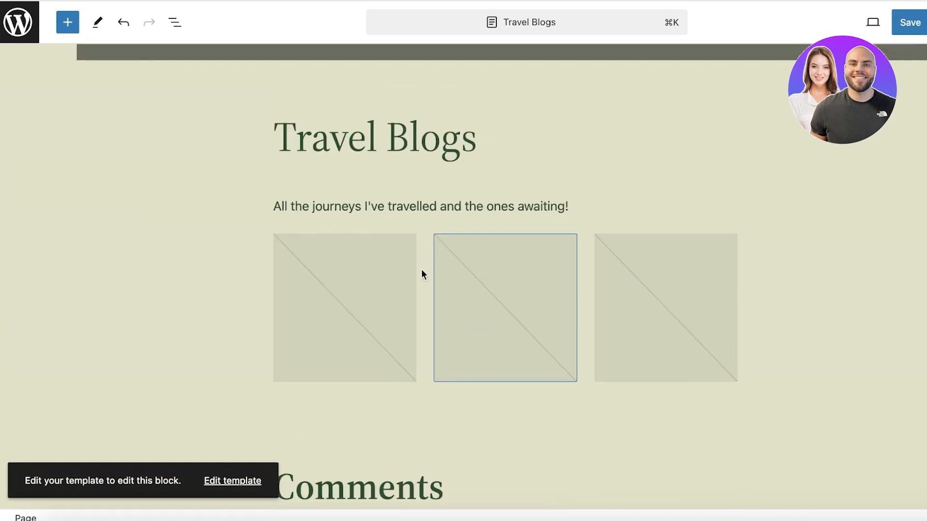
pyautogui.scroll(-4, 560, 329)
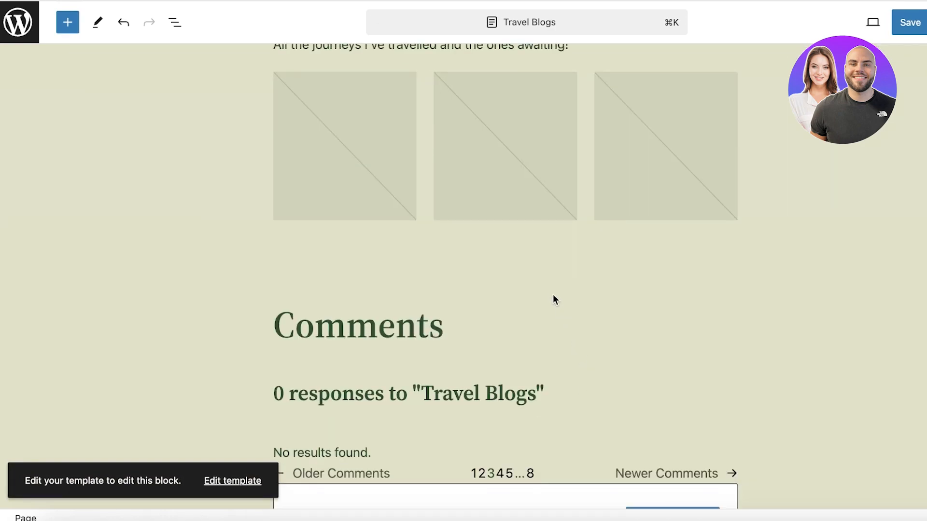
pyautogui.click(72, 21)
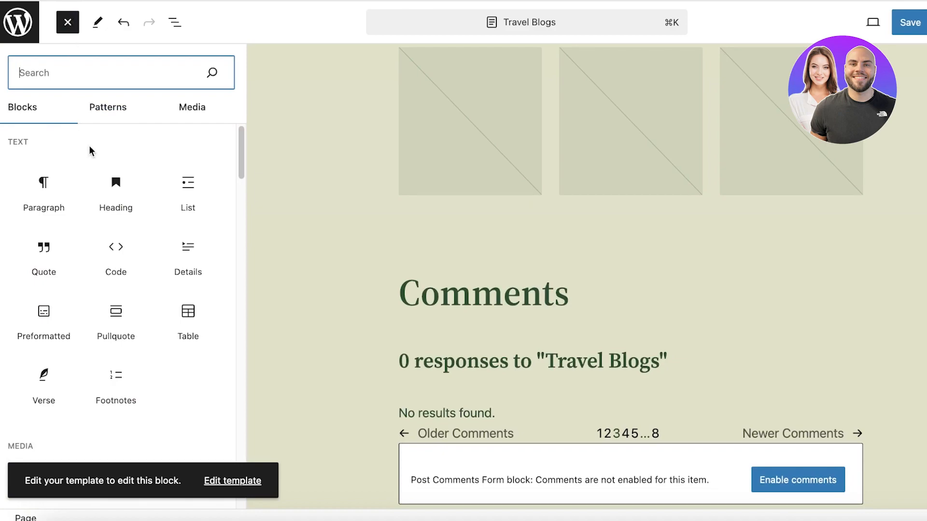
pyautogui.scroll(-3, 161, 284)
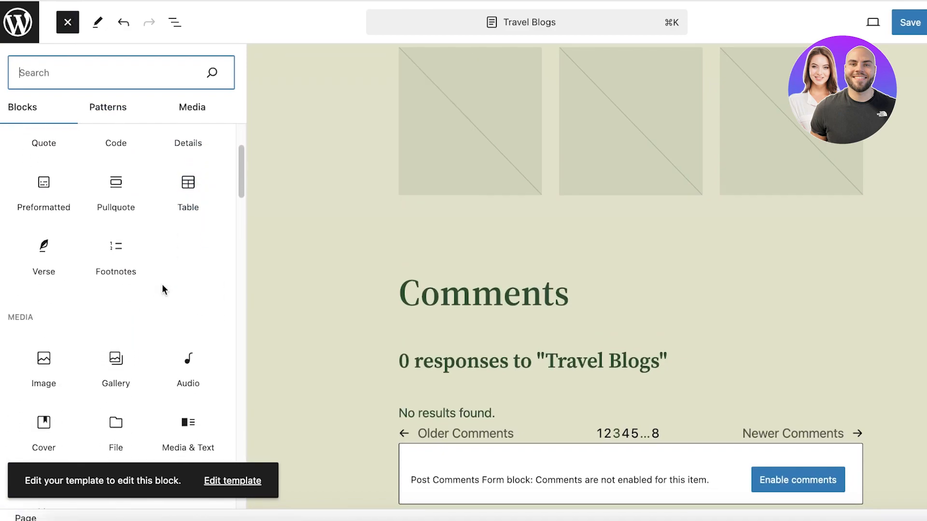
pyautogui.scroll(-5, 158, 289)
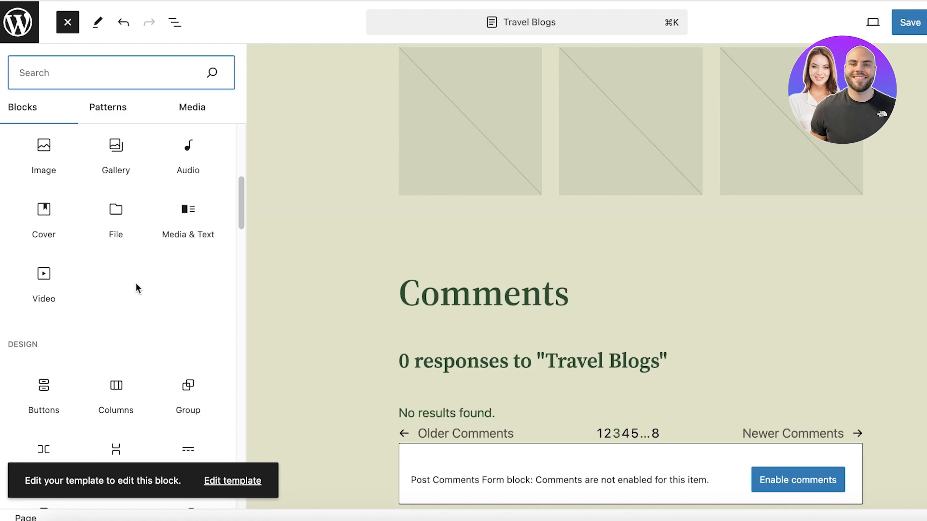
pyautogui.scroll(1, 135, 282)
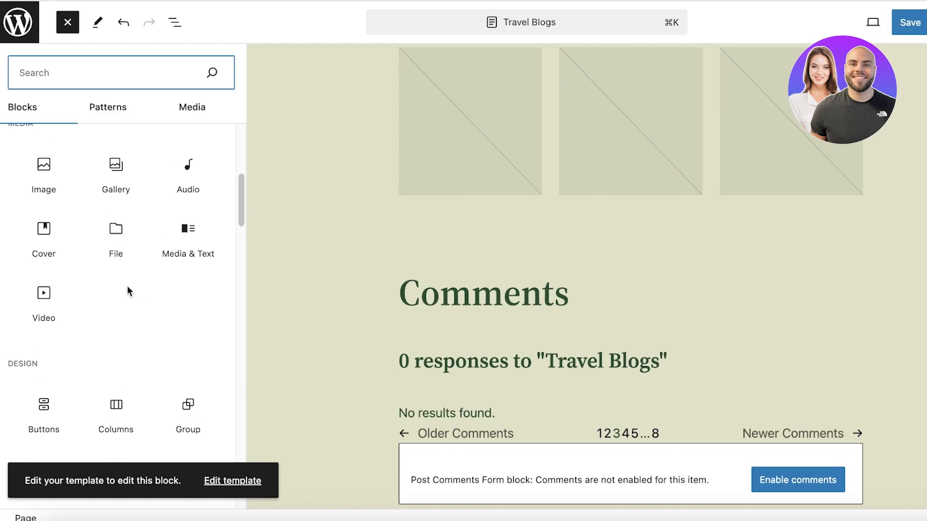
pyautogui.scroll(-2, 112, 289)
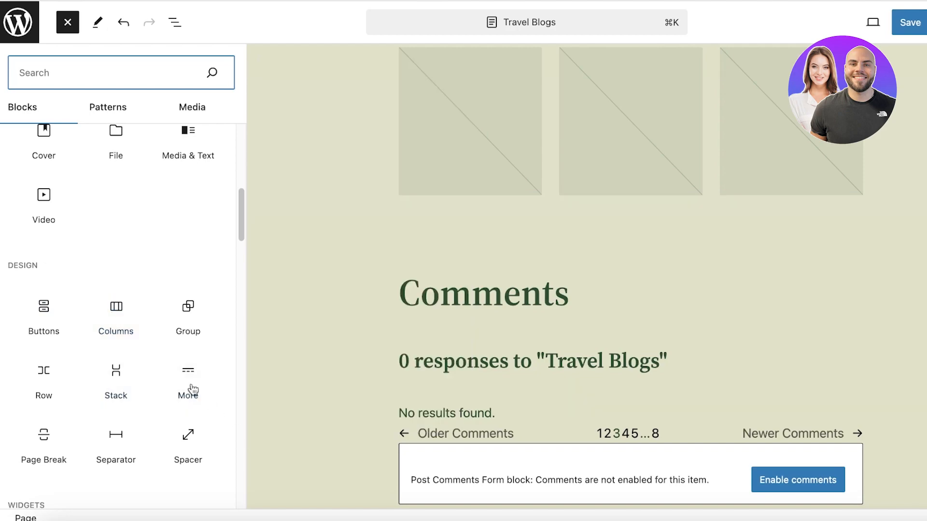
pyautogui.click(124, 317)
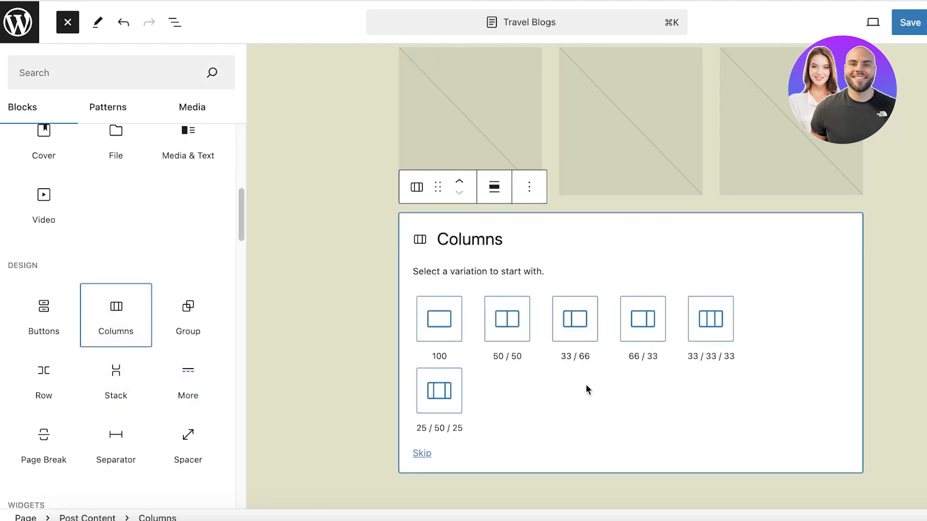
pyautogui.click(705, 321)
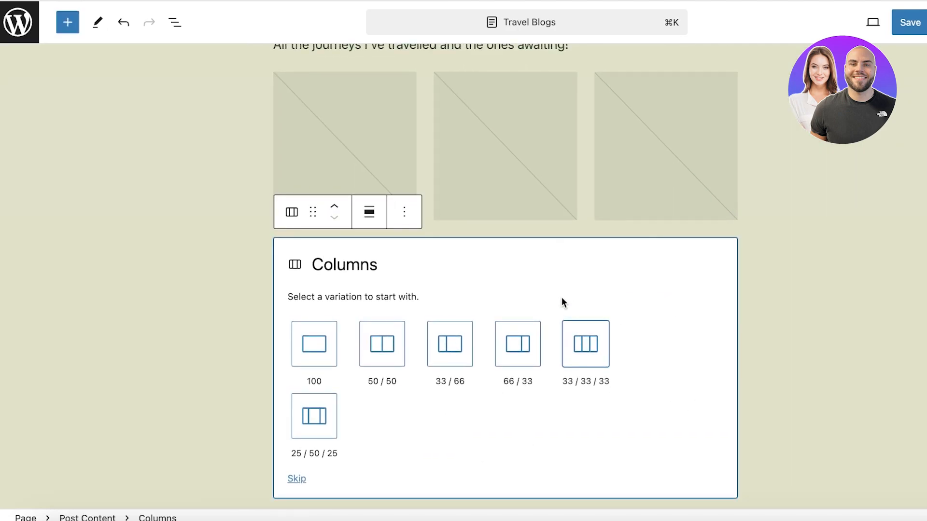
pyautogui.click(581, 338)
# Delete the newly added empty columns section below the image row, including its enclosing group
pyautogui.click(455, 217)
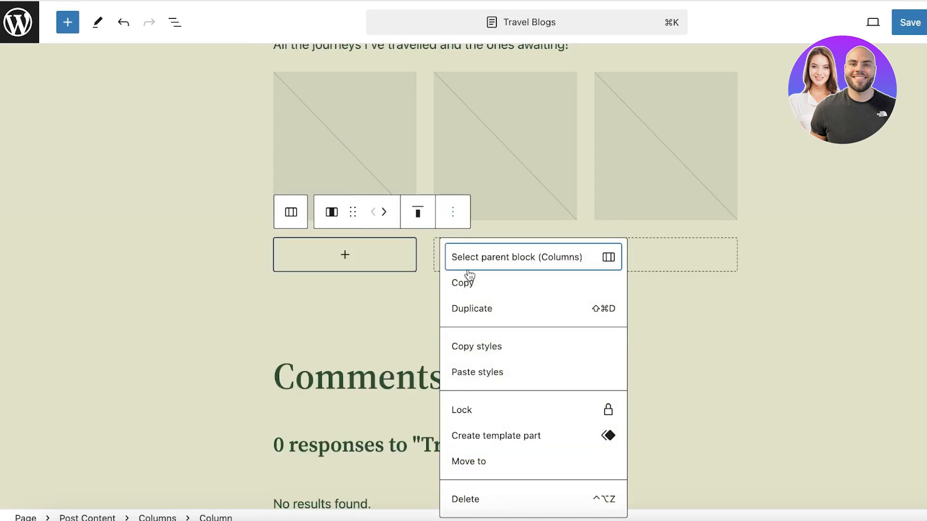
pyautogui.click(502, 499)
pyautogui.click(437, 202)
pyautogui.click(446, 242)
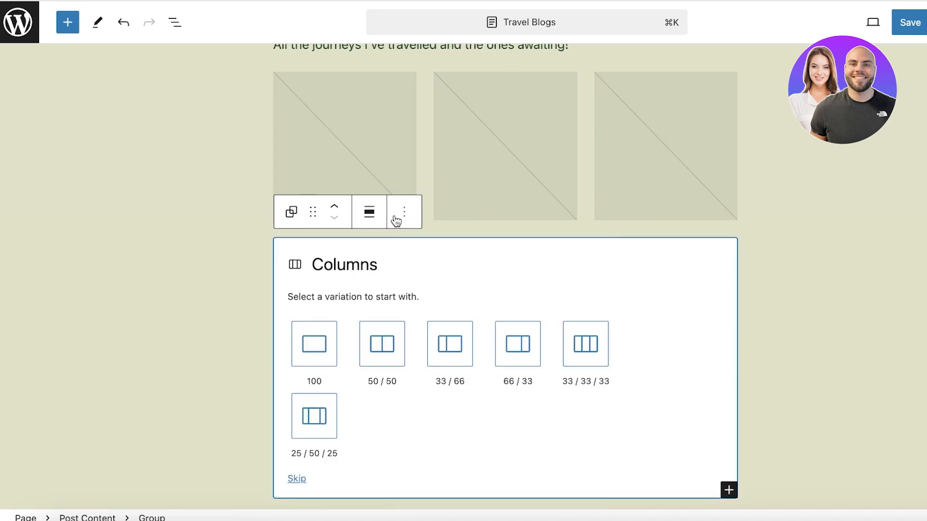
pyautogui.click(395, 221)
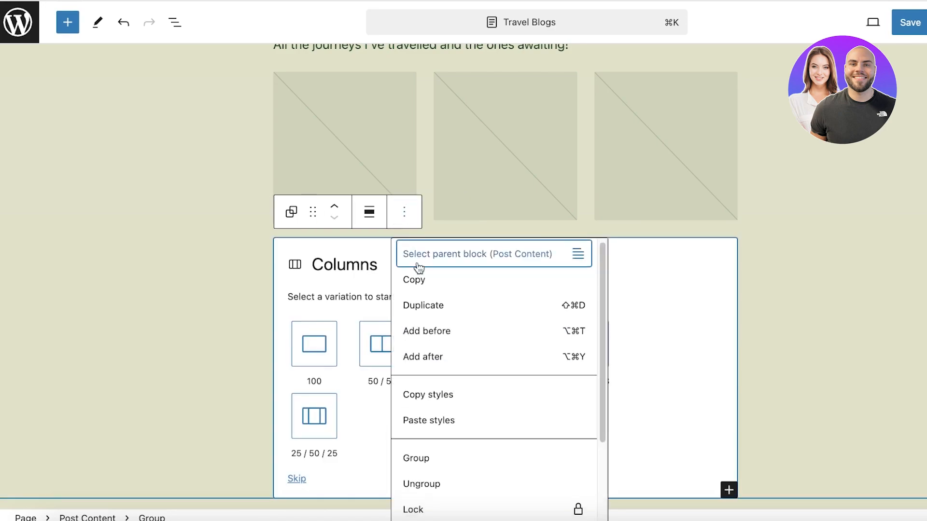
pyautogui.scroll(-3, 442, 411)
pyautogui.click(450, 507)
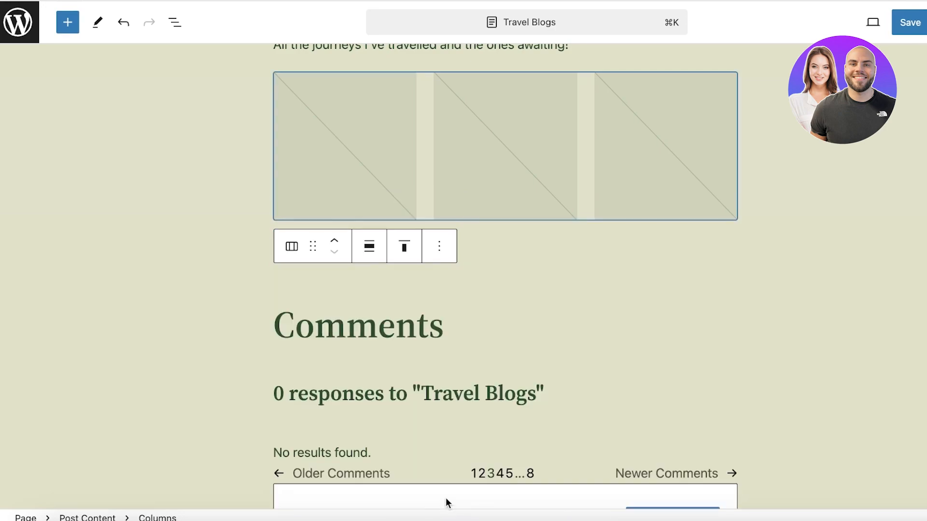
# Inspect the featured image area above the page title, look at the site styles and open the page settings
pyautogui.scroll(8, 383, 306)
pyautogui.click(143, 164)
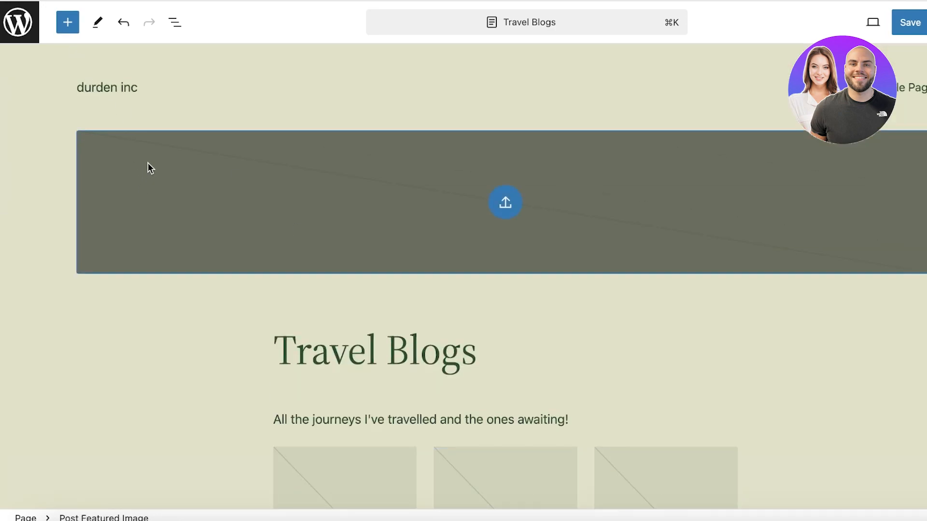
pyautogui.doubleClick(725, 125)
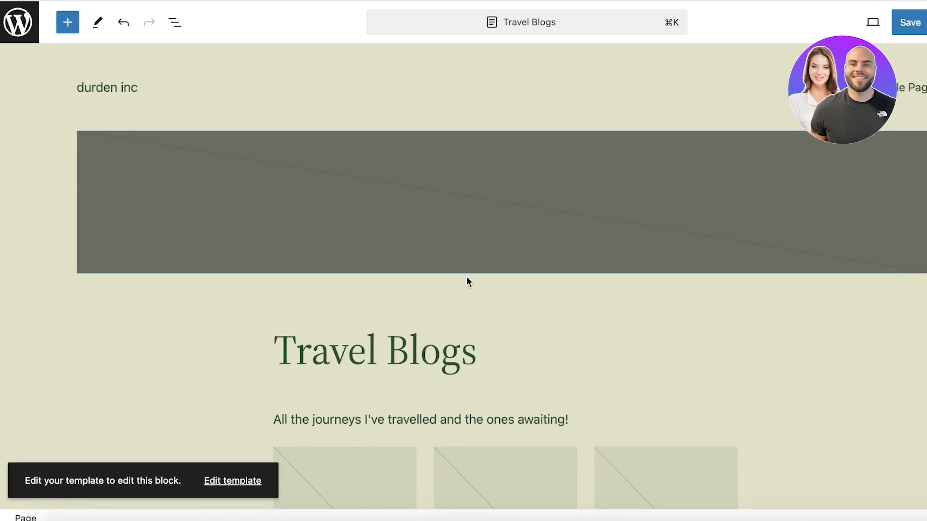
pyautogui.click(861, 22)
pyautogui.click(889, 22)
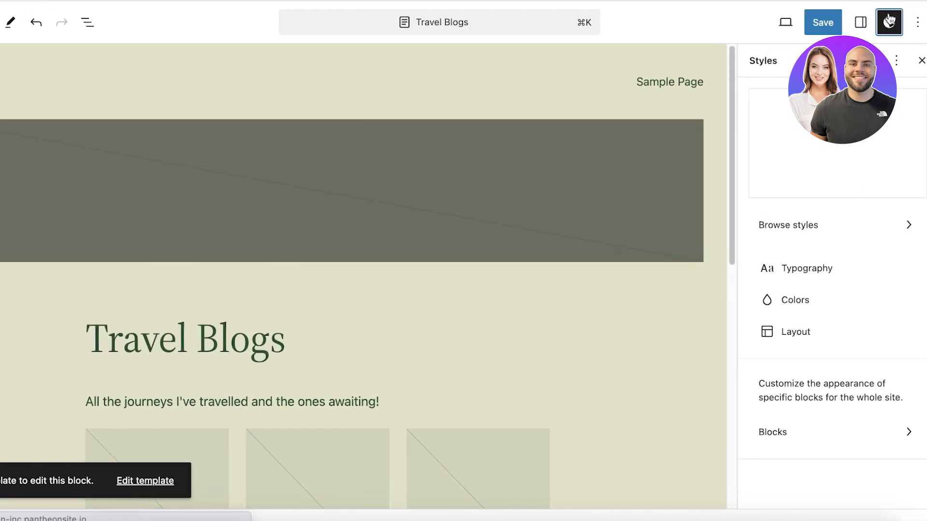
pyautogui.click(861, 22)
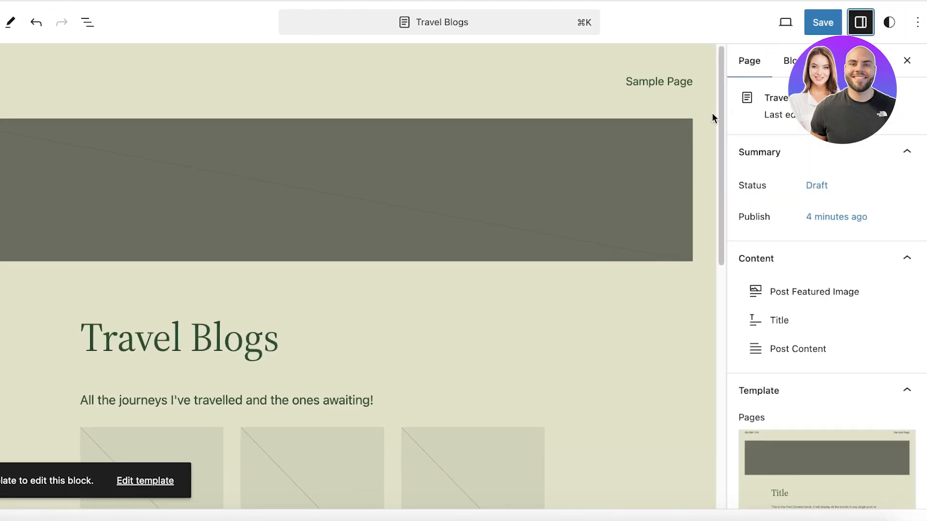
# Select the Post Featured Image block from the page content and look for its editing options on the canvas
pyautogui.click(285, 249)
pyautogui.click(756, 300)
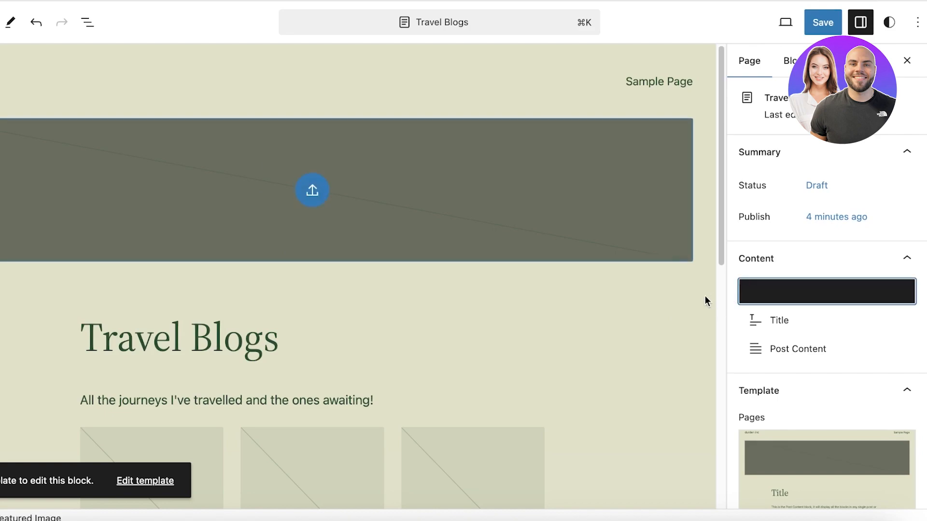
pyautogui.rightClick(769, 294)
pyautogui.click(556, 158)
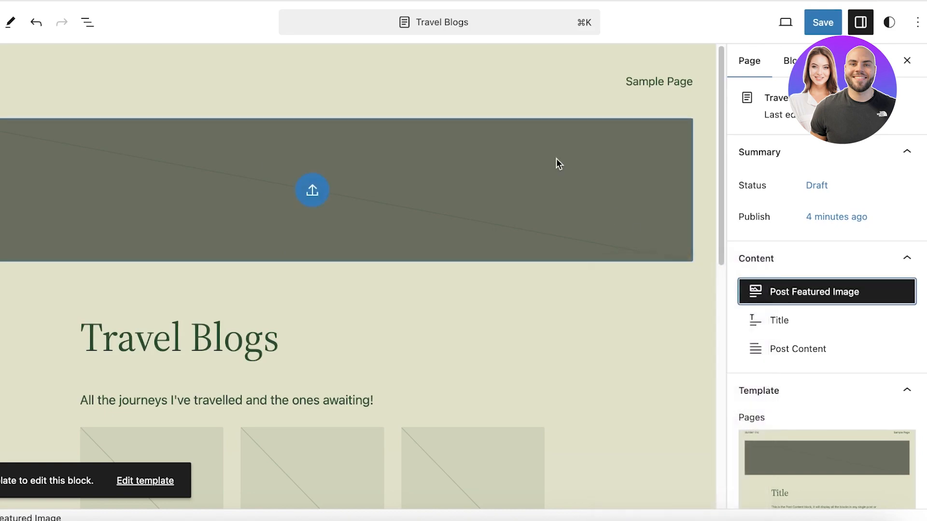
pyautogui.rightClick(556, 158)
pyautogui.click(10, 22)
pyautogui.click(92, 158)
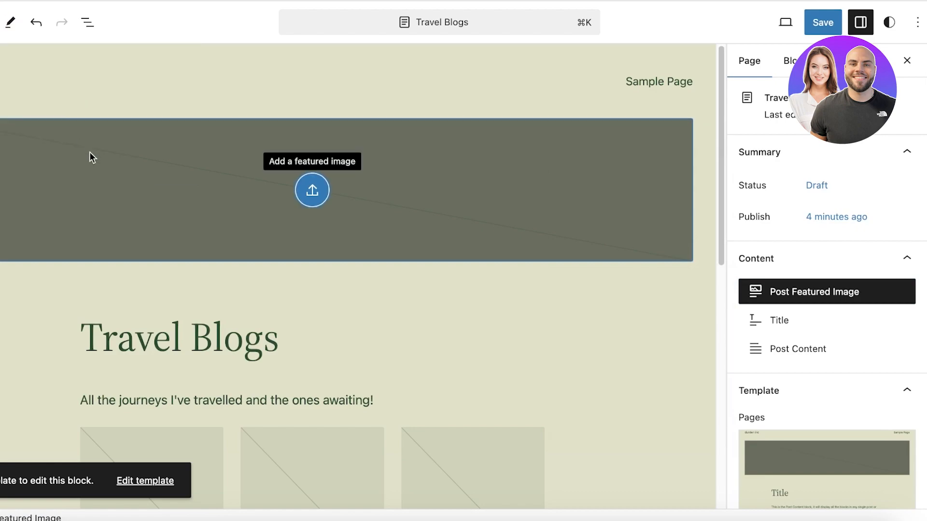
pyautogui.rightClick(213, 184)
pyautogui.click(103, 147)
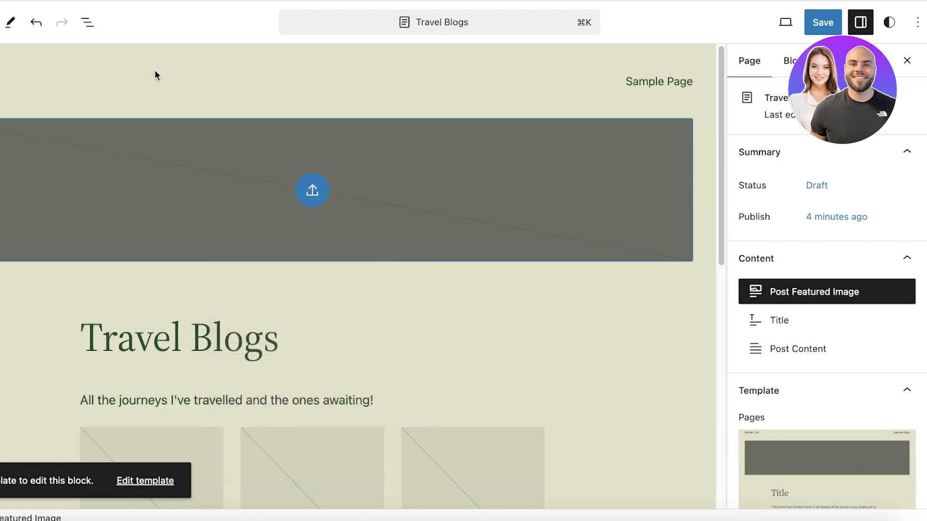
# Switch to the Select tool with the featured image selected and return to the Edit tool
pyautogui.click(10, 21)
pyautogui.click(50, 88)
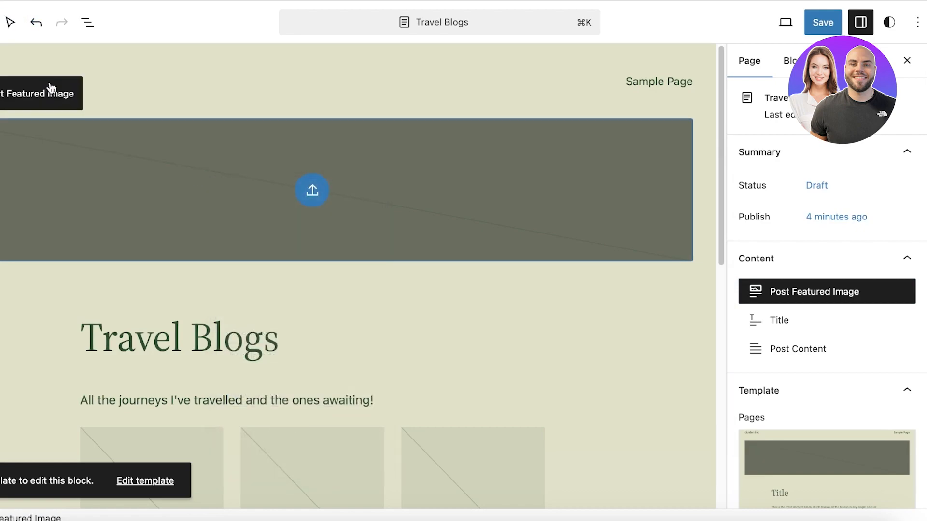
pyautogui.click(9, 28)
pyautogui.click(25, 65)
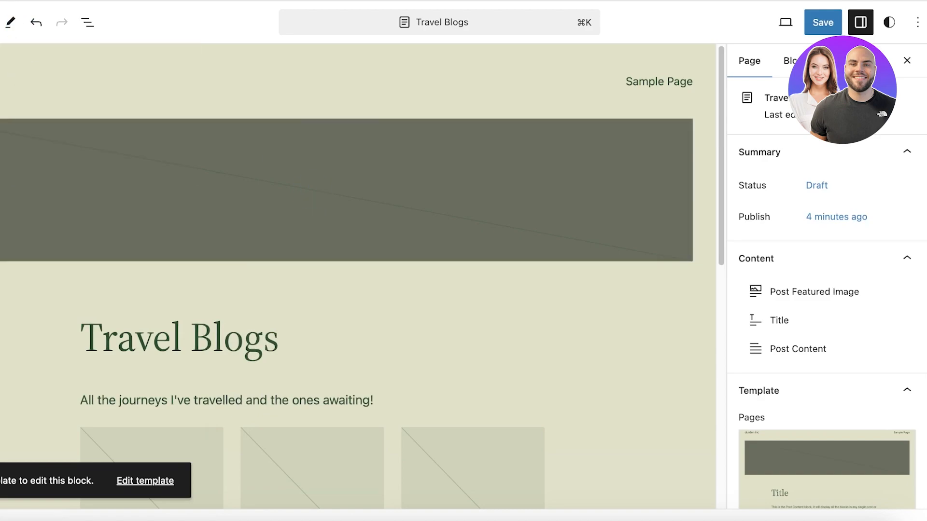
# Select the Post Content block from the page content and view its block settings
pyautogui.scroll(-3, 787, 304)
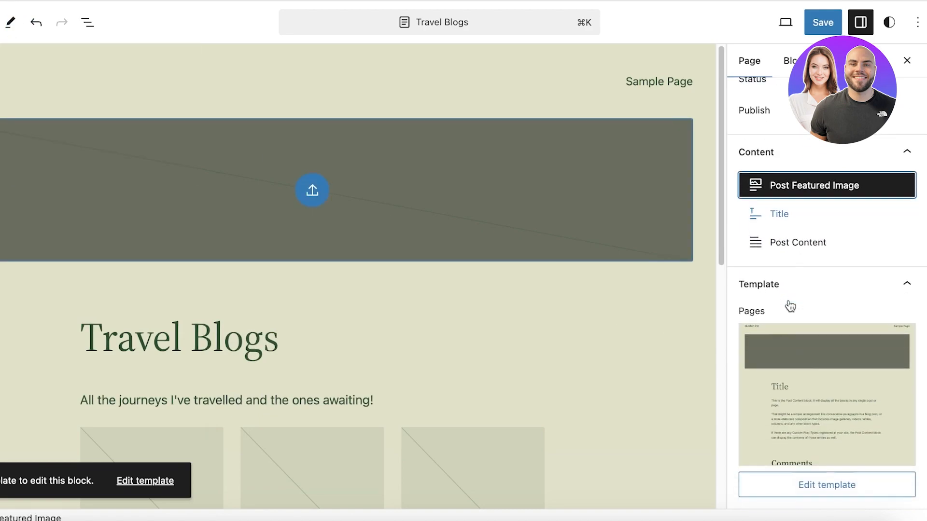
pyautogui.click(779, 251)
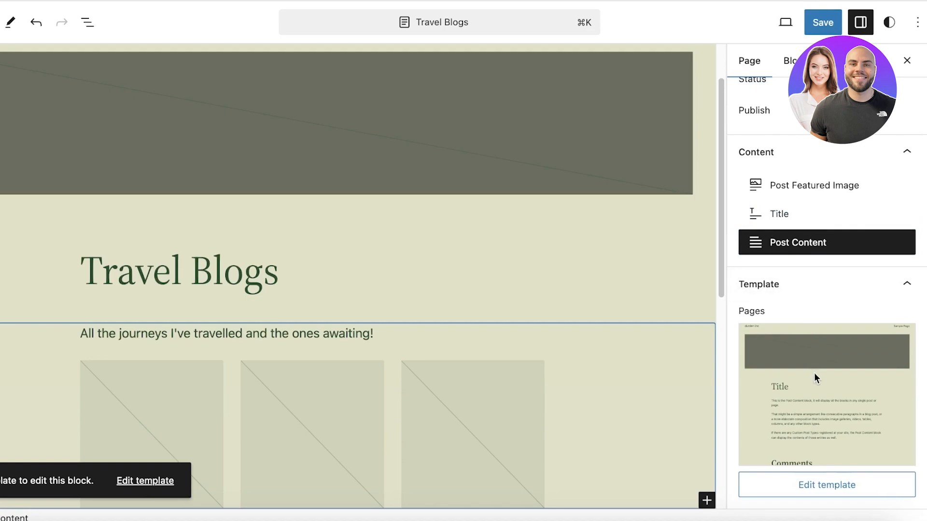
pyautogui.scroll(3, 814, 373)
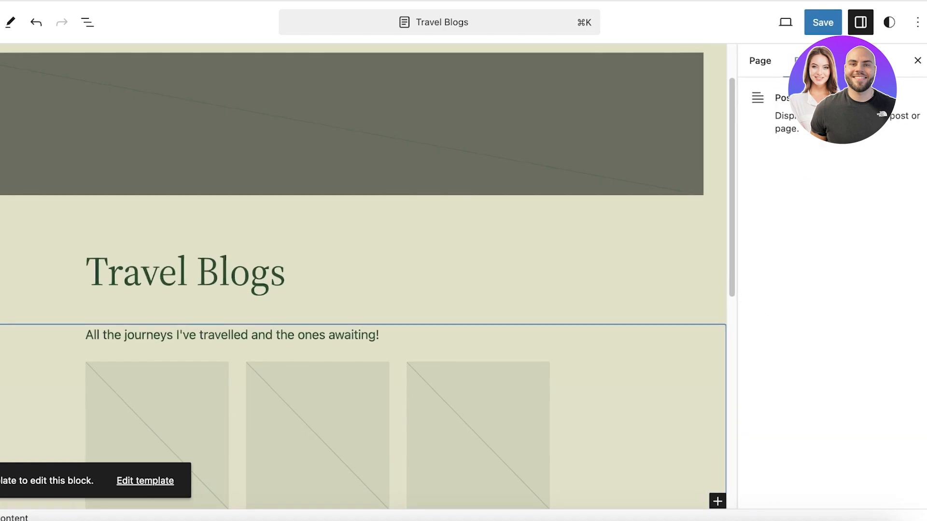
# Select the featured image block and turn on Link to Page and Open in new tab for it
pyautogui.click(378, 115)
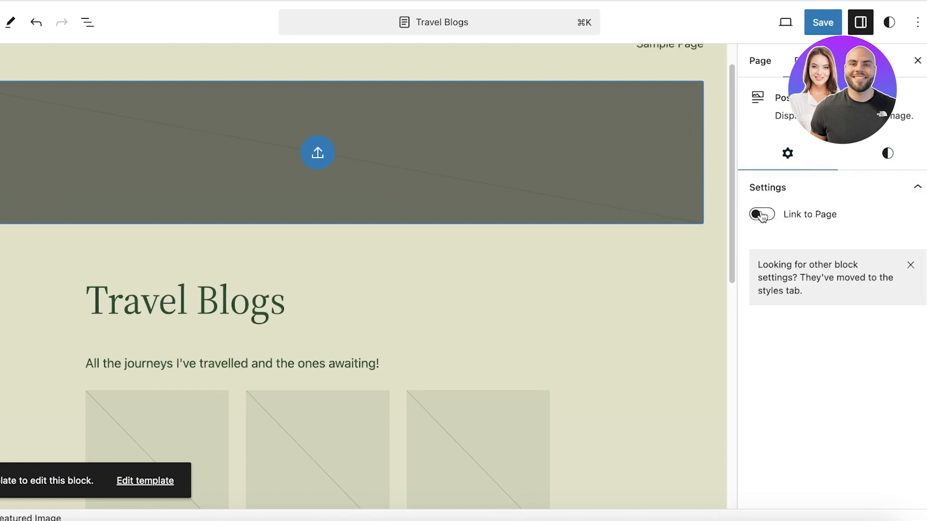
pyautogui.click(762, 214)
pyautogui.click(763, 246)
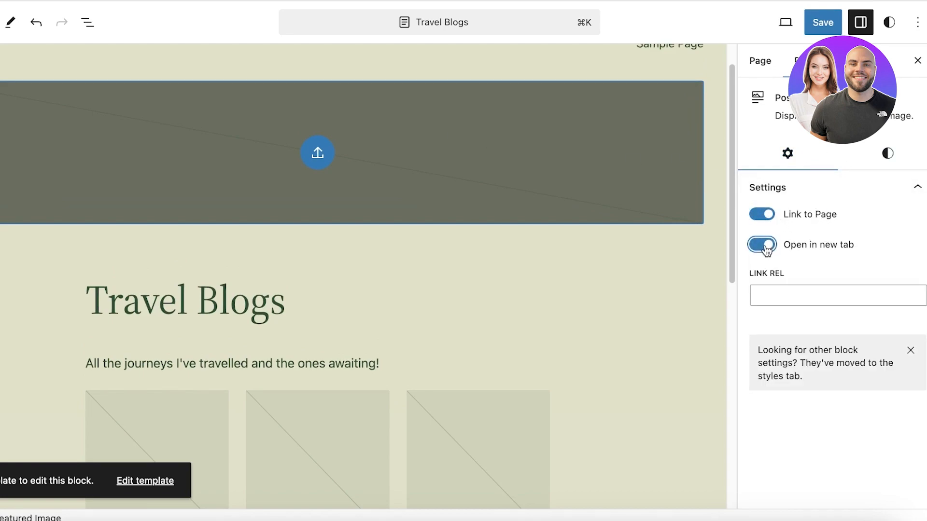
# View the featured image block's style options, including its overlay color, overlay opacity and dimensions
pyautogui.scroll(2, 439, 181)
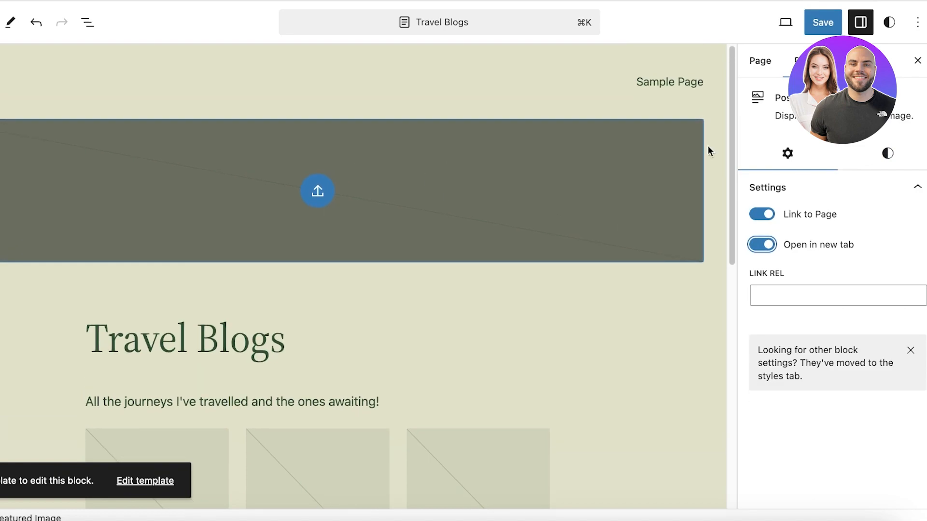
pyautogui.click(881, 153)
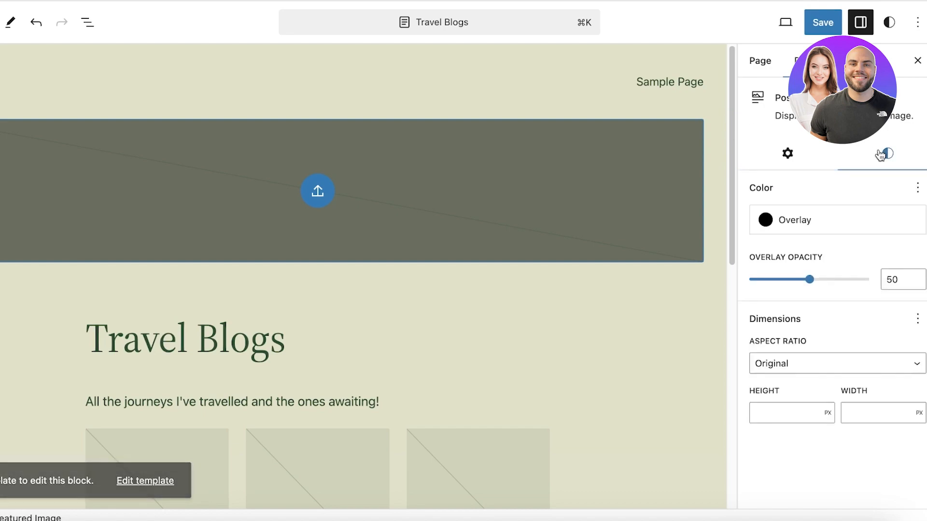
pyautogui.moveTo(810, 280)
pyautogui.mouseDown()
pyautogui.moveTo(705, 276)
pyautogui.moveTo(845, 280)
pyautogui.moveTo(807, 287)
pyautogui.mouseUp()
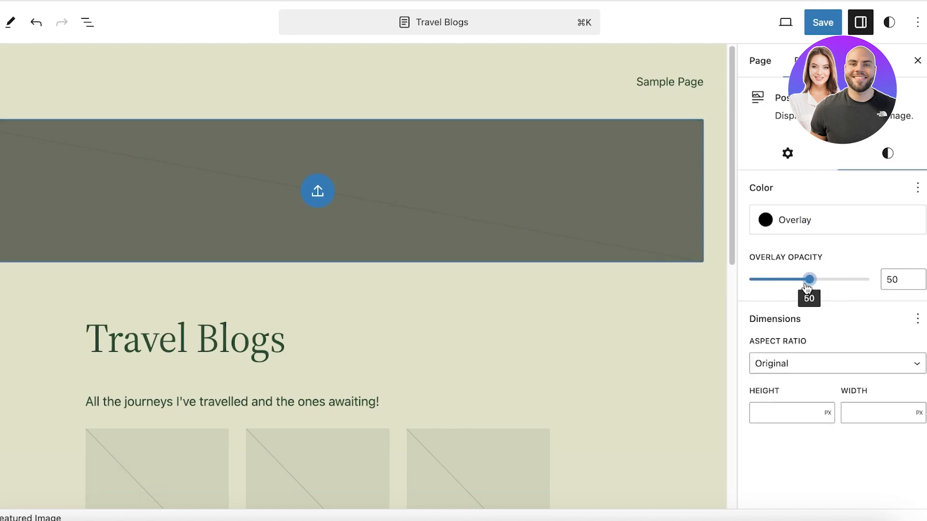
pyautogui.click(760, 61)
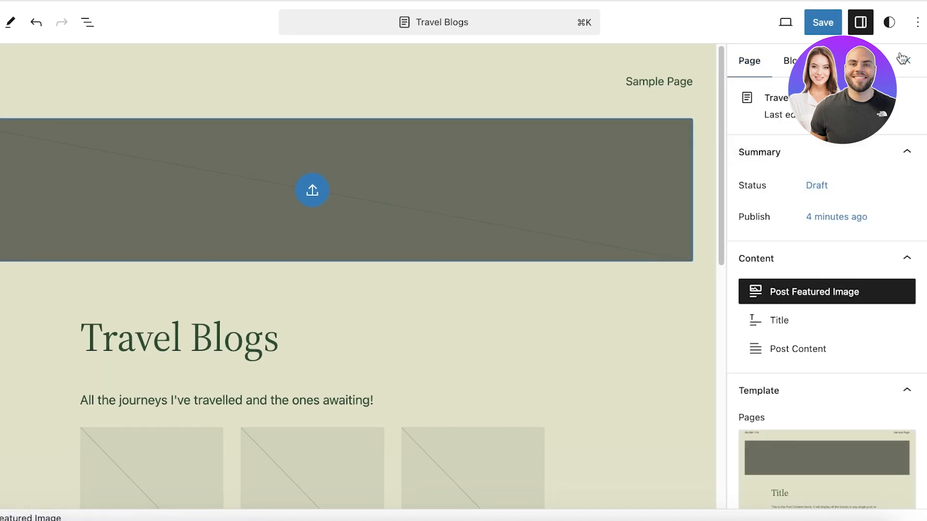
pyautogui.click(917, 23)
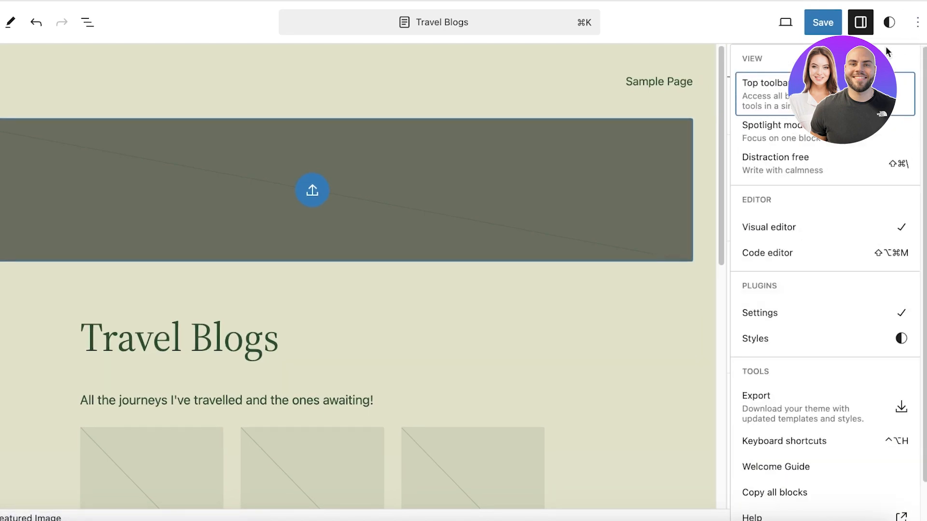
pyautogui.click(473, 218)
pyautogui.click(917, 23)
pyautogui.click(527, 265)
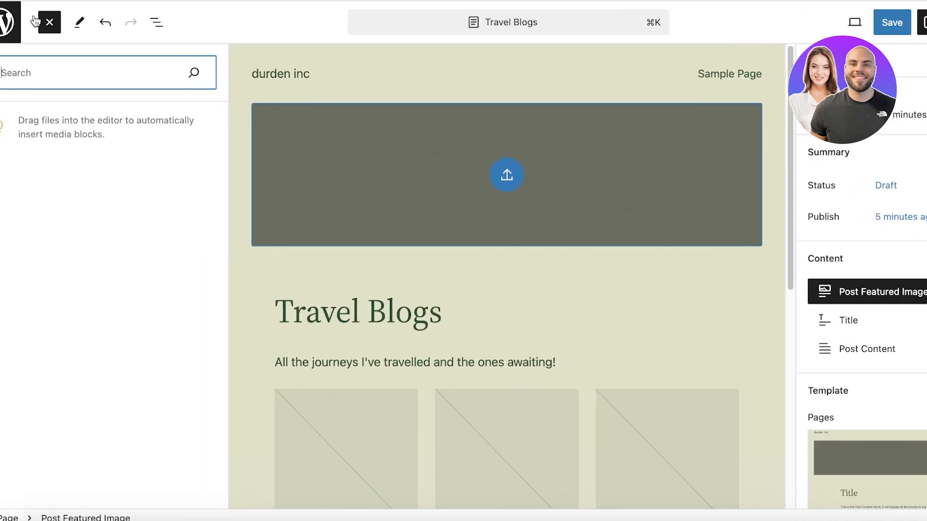
# Leave the editor for the Travel Blogs page details and reopen the page for editing
pyautogui.click(12, 21)
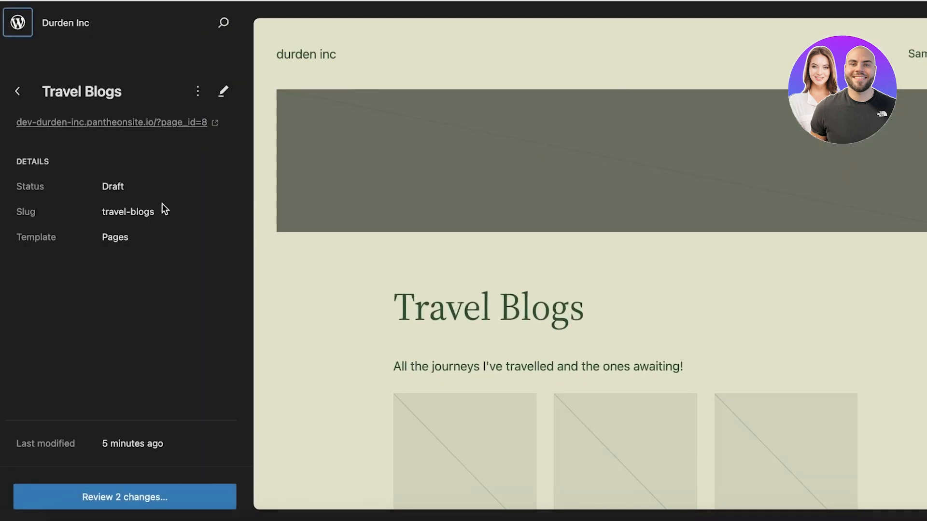
pyautogui.click(218, 92)
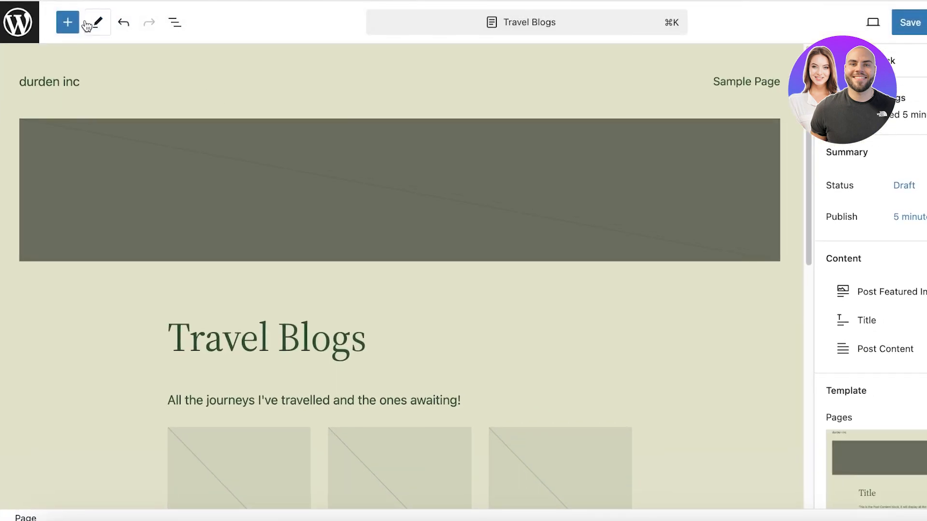
pyautogui.click(96, 22)
# Insert the Grid pattern from the Posts patterns into the Travel Blogs page
pyautogui.click(67, 22)
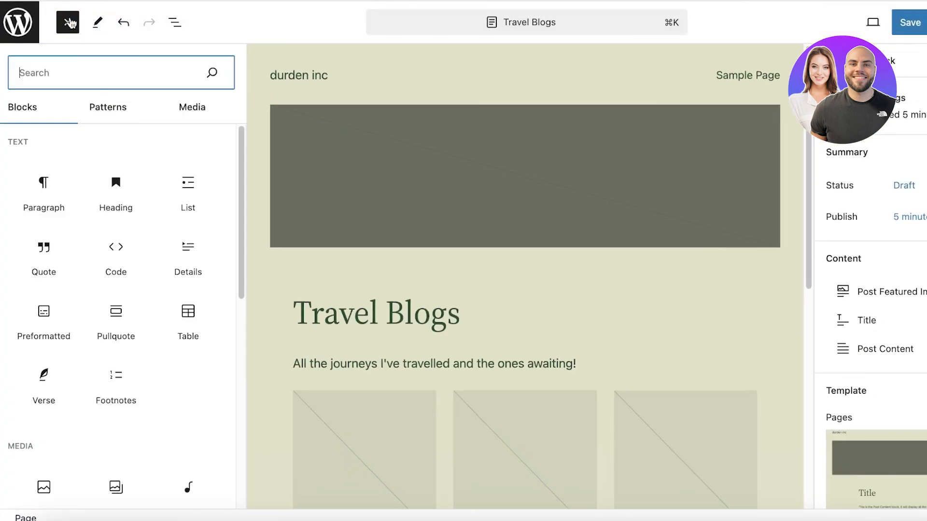
pyautogui.click(115, 120)
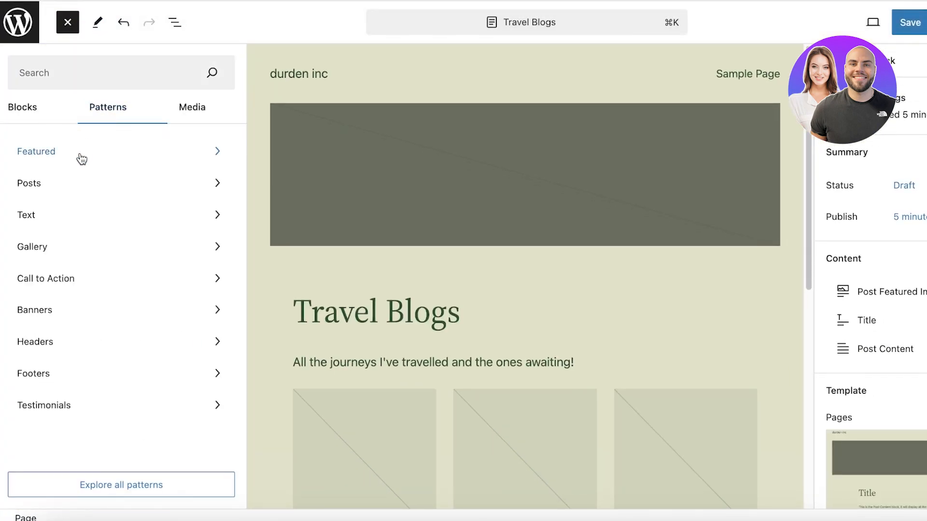
pyautogui.click(64, 182)
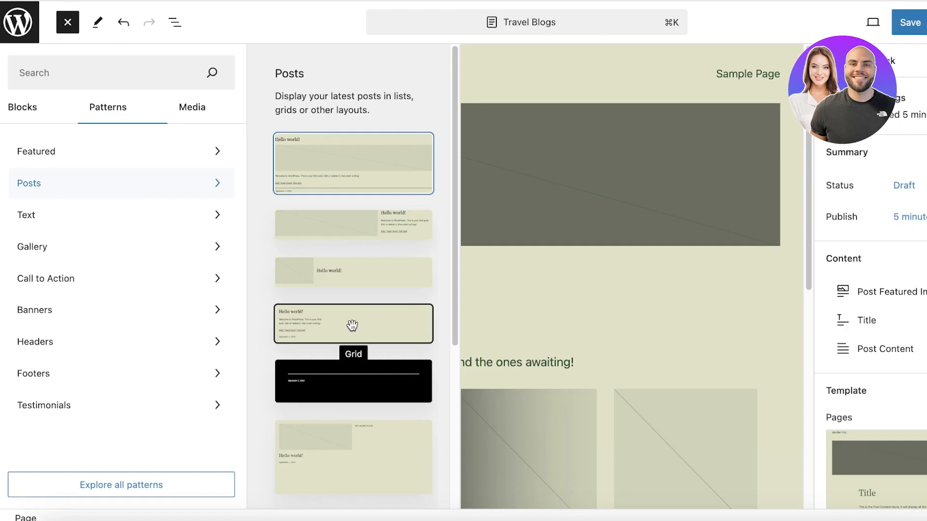
pyautogui.moveTo(340, 324); pyautogui.dragTo(508, 181)
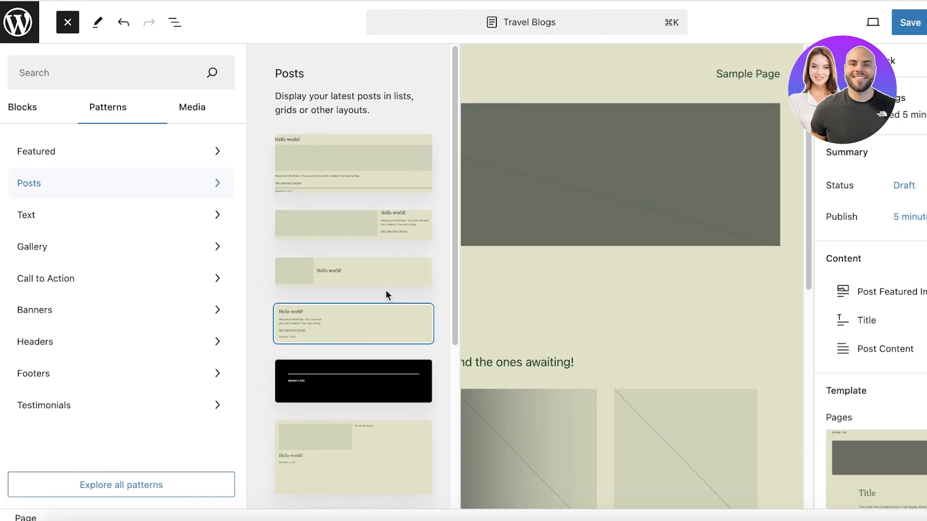
# Browse the Headers patterns and try to place one of them at the top of the page
pyautogui.click(103, 104)
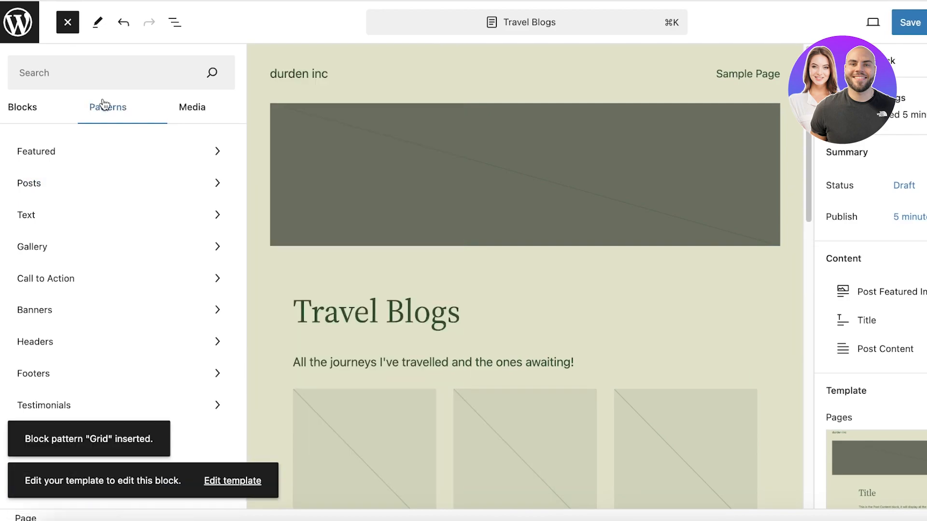
pyautogui.click(75, 351)
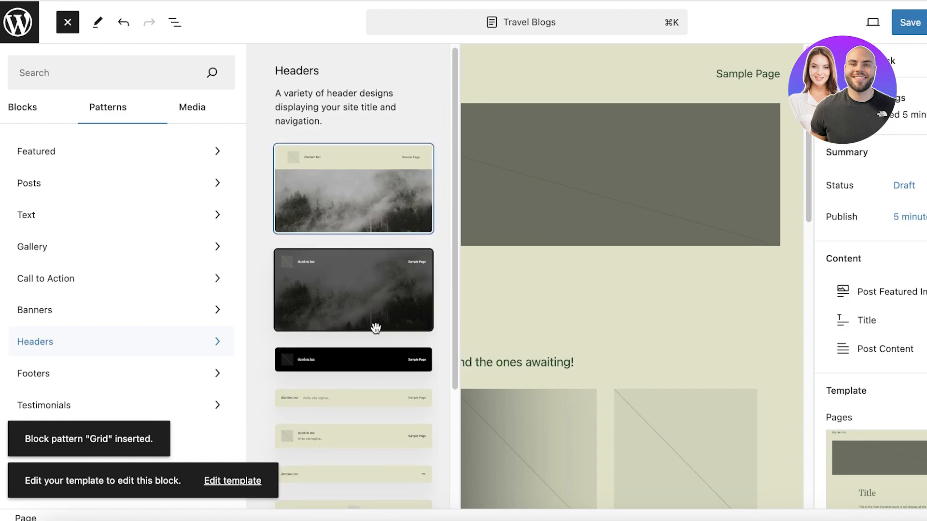
pyautogui.scroll(-3, 375, 324)
pyautogui.moveTo(348, 317); pyautogui.dragTo(653, 82)
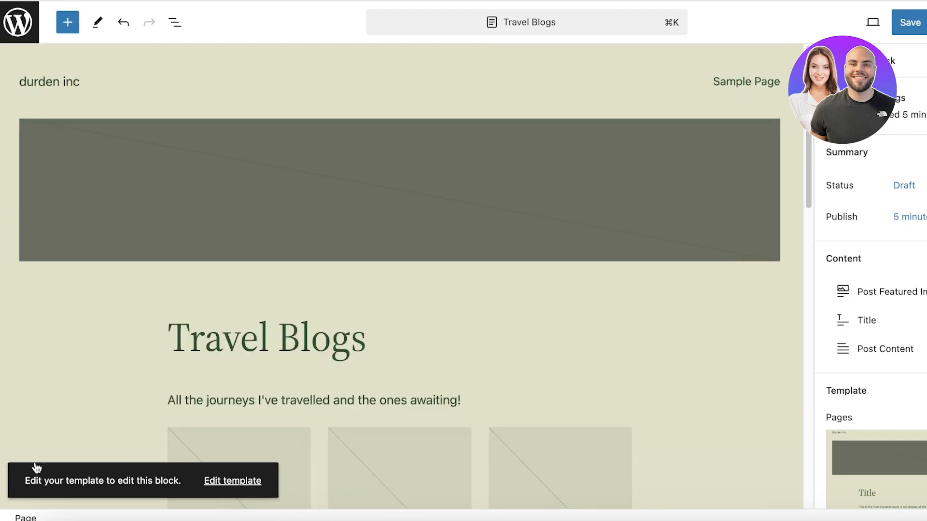
# Switch to editing the Pages template and delete its Post Featured Image block
pyautogui.click(234, 481)
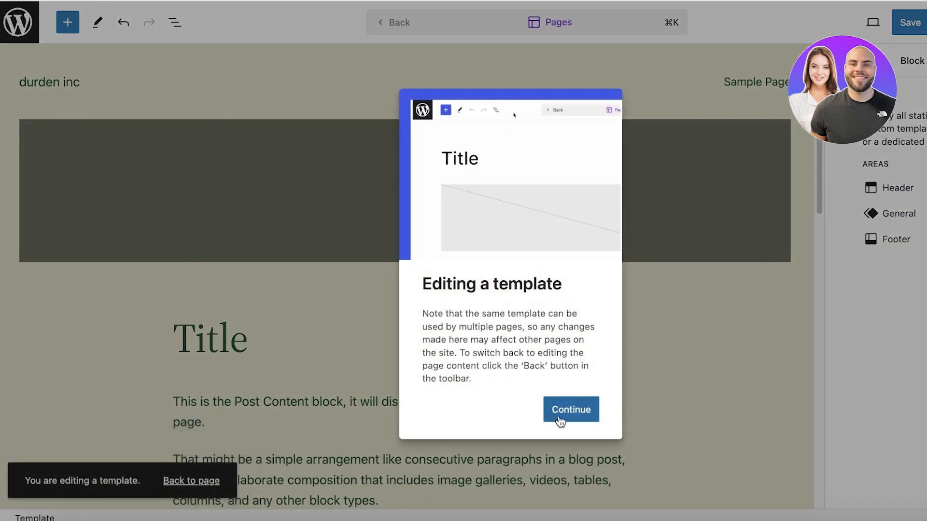
pyautogui.click(560, 410)
pyautogui.rightClick(309, 251)
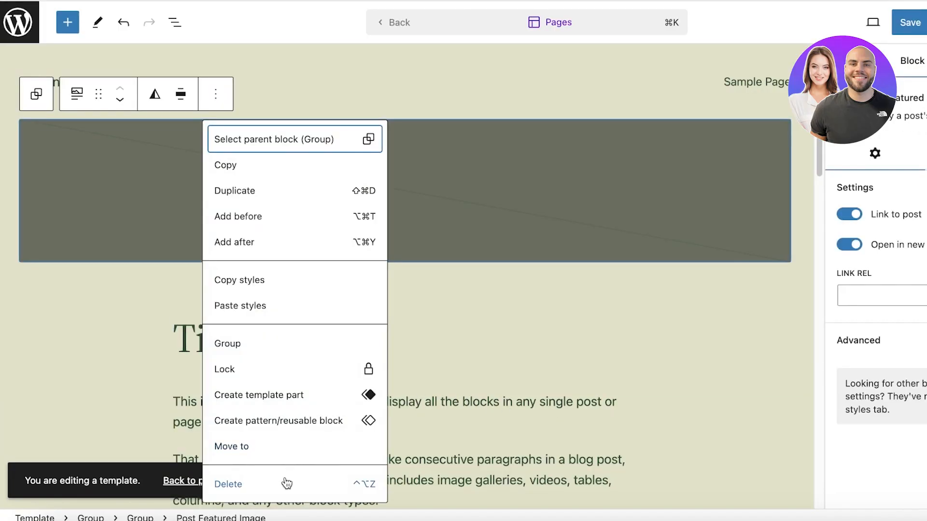
pyautogui.click(227, 482)
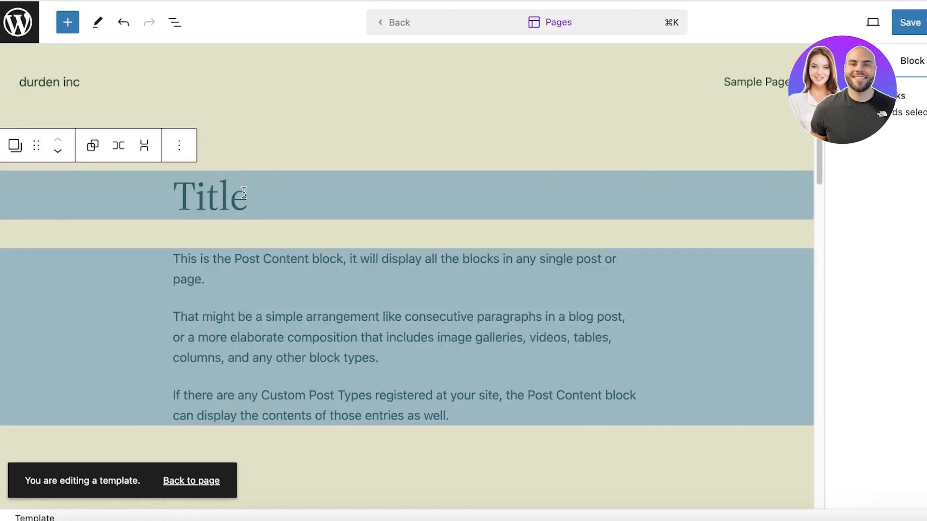
# Delete the Title block from the Pages template
pyautogui.click(342, 184)
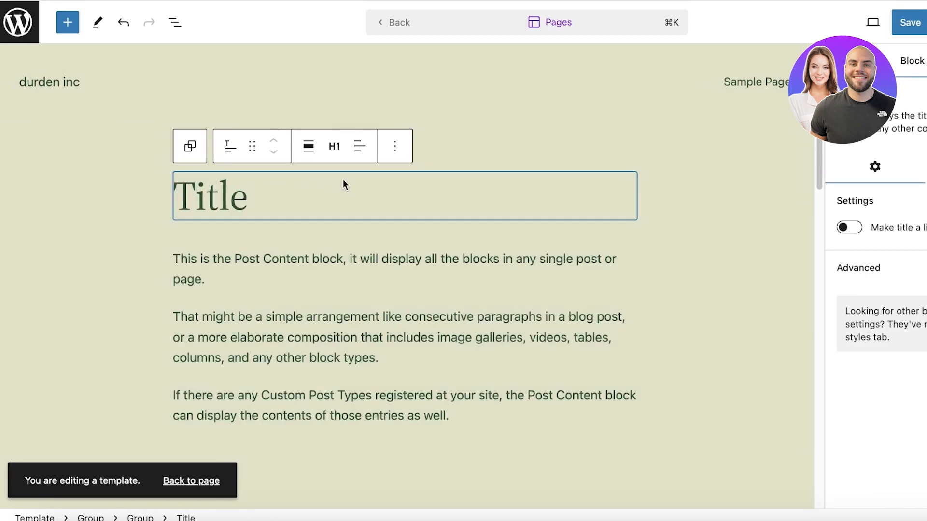
pyautogui.scroll(-10, 300, 208)
pyautogui.scroll(5, 300, 193)
pyautogui.scroll(10, 262, 252)
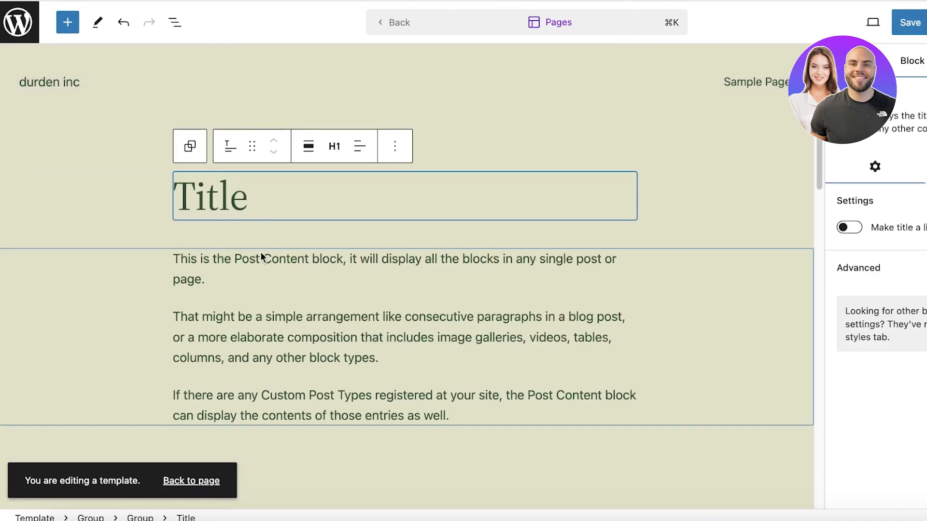
pyautogui.click(394, 147)
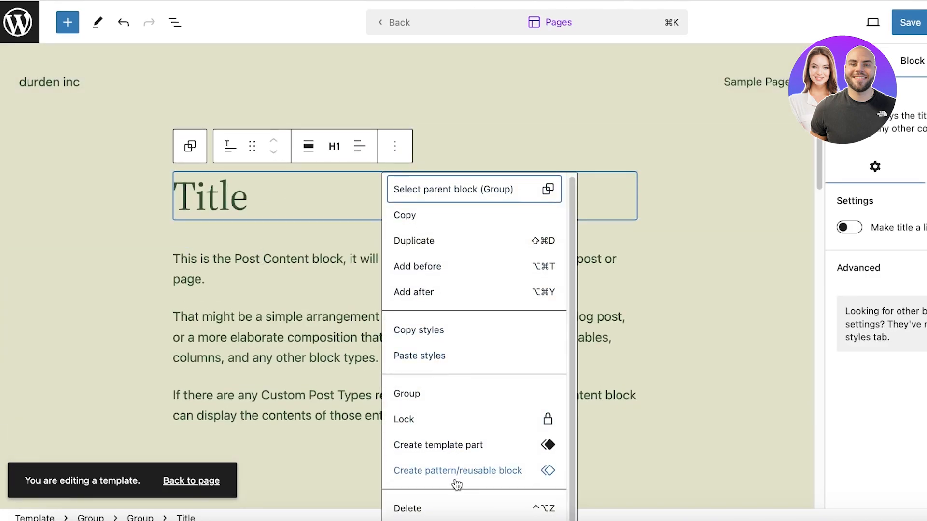
pyautogui.click(471, 513)
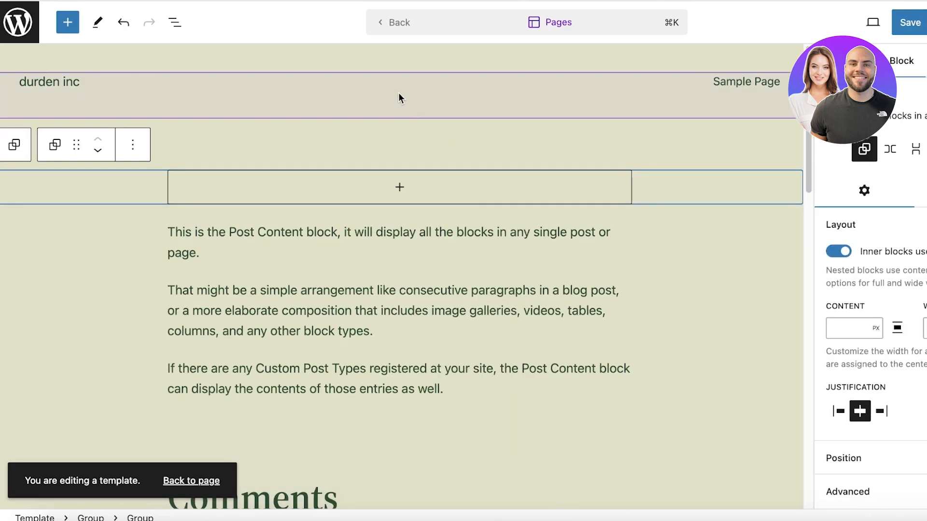
pyautogui.scroll(-3, 411, 125)
pyautogui.scroll(3, 434, 123)
pyautogui.rightClick(427, 137)
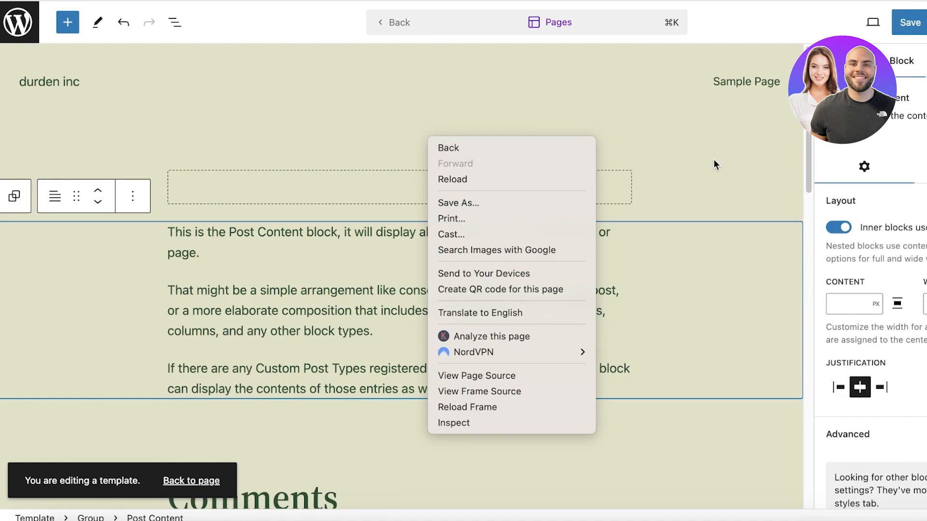
# Save the changes to the Pages template and exit to the Travel Blogs page details
pyautogui.click(919, 14)
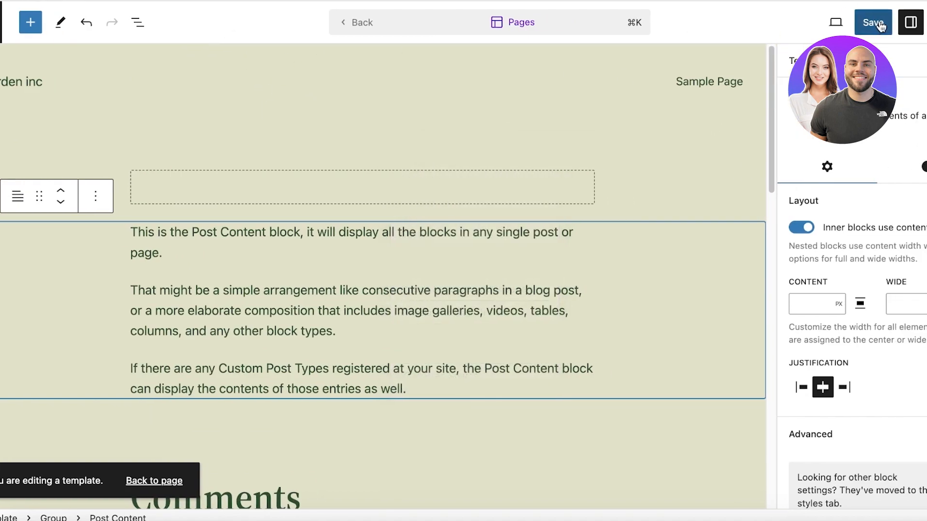
pyautogui.click(917, 16)
pyautogui.click(921, 23)
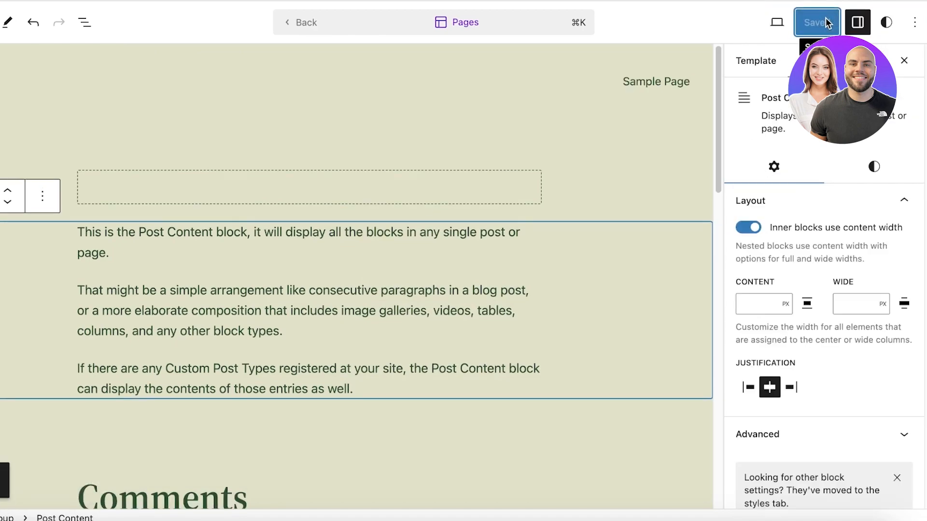
pyautogui.click(922, 23)
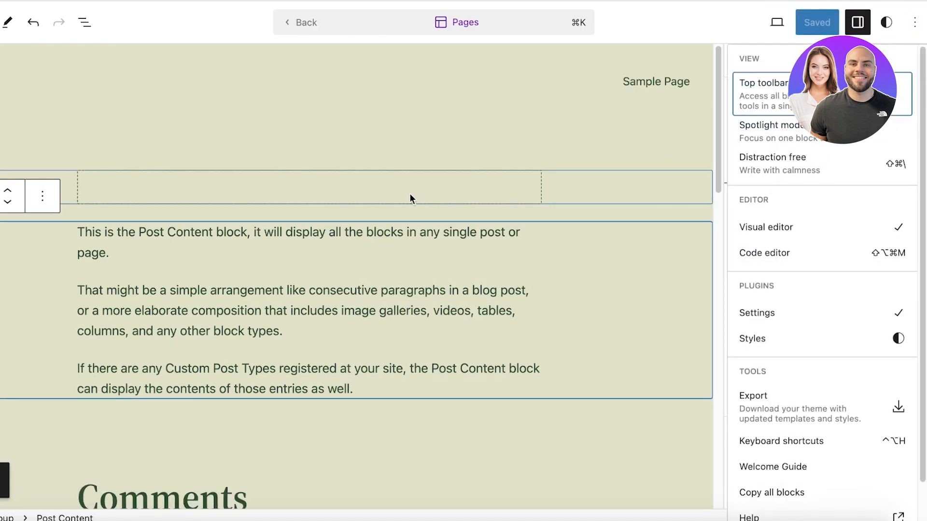
pyautogui.press('Escape')
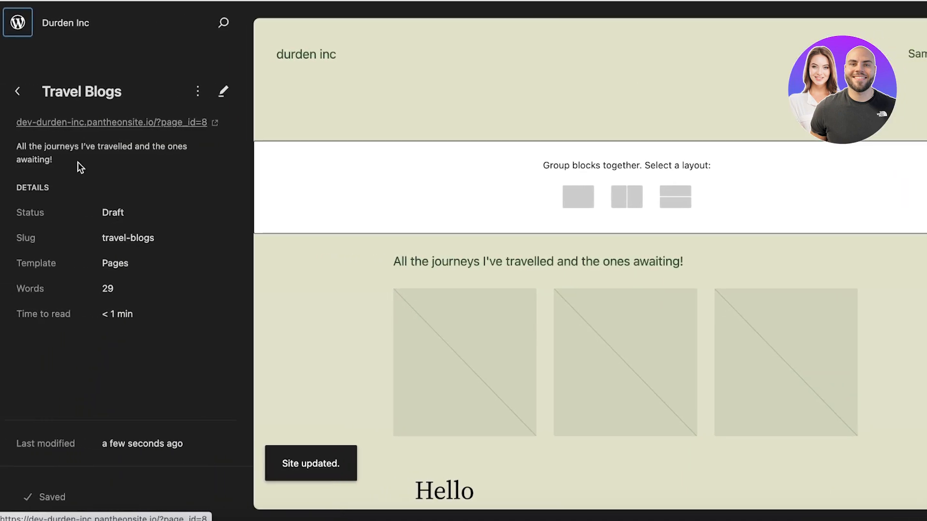
# Go back to the Design overview, view the site's patterns and return to the overview
pyautogui.click(17, 90)
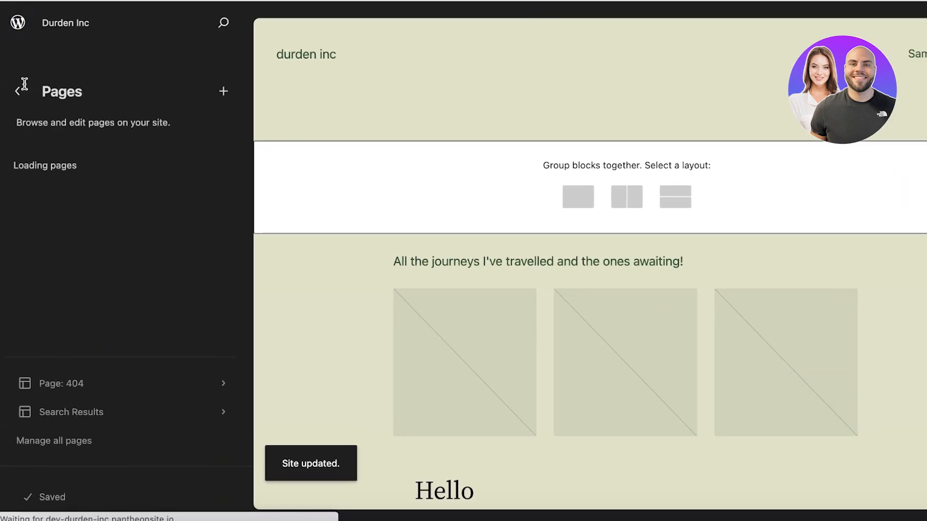
pyautogui.click(17, 91)
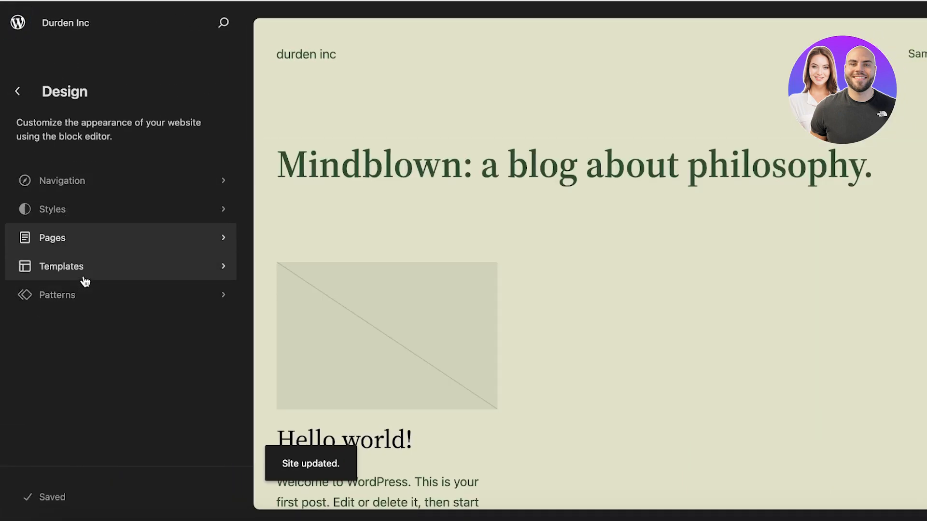
pyautogui.click(78, 296)
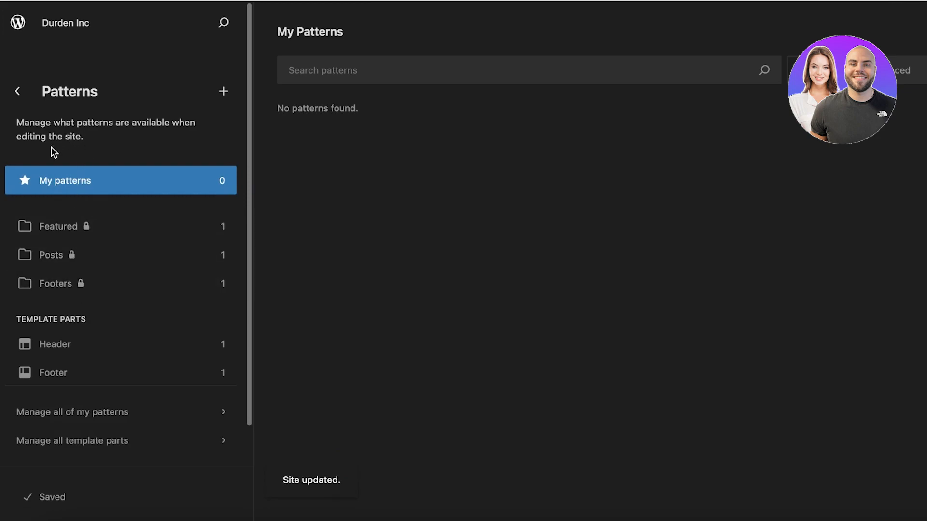
pyautogui.click(18, 91)
# Make the site's navigation menu manually editable through its Sample Page item and return to the Design overview
pyautogui.click(46, 183)
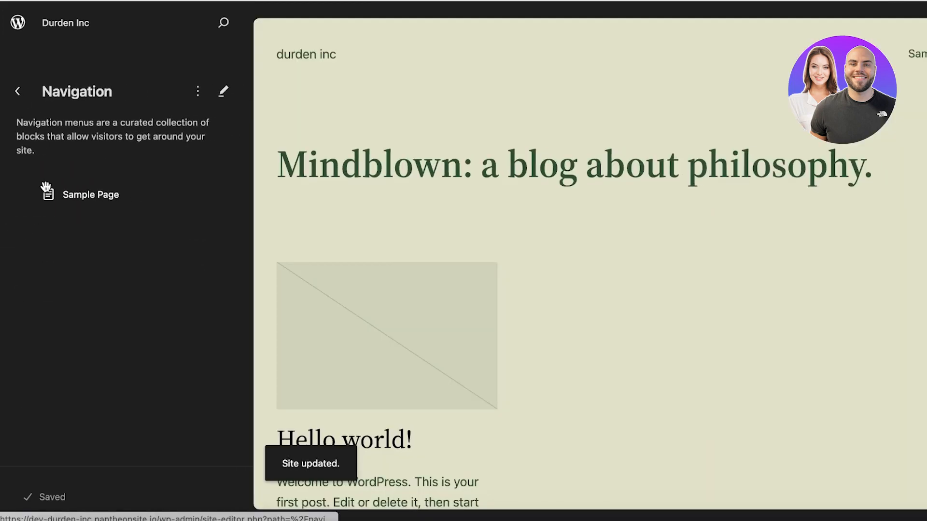
pyautogui.click(47, 190)
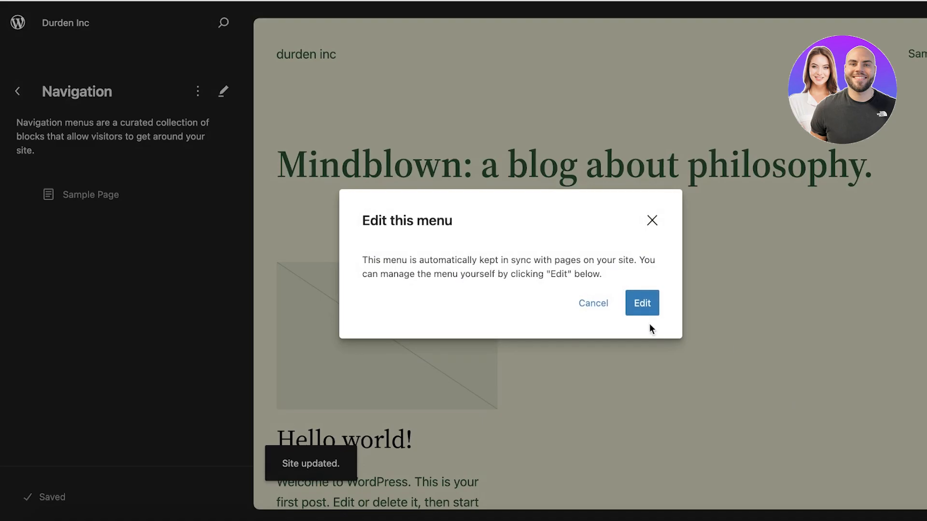
pyautogui.click(642, 304)
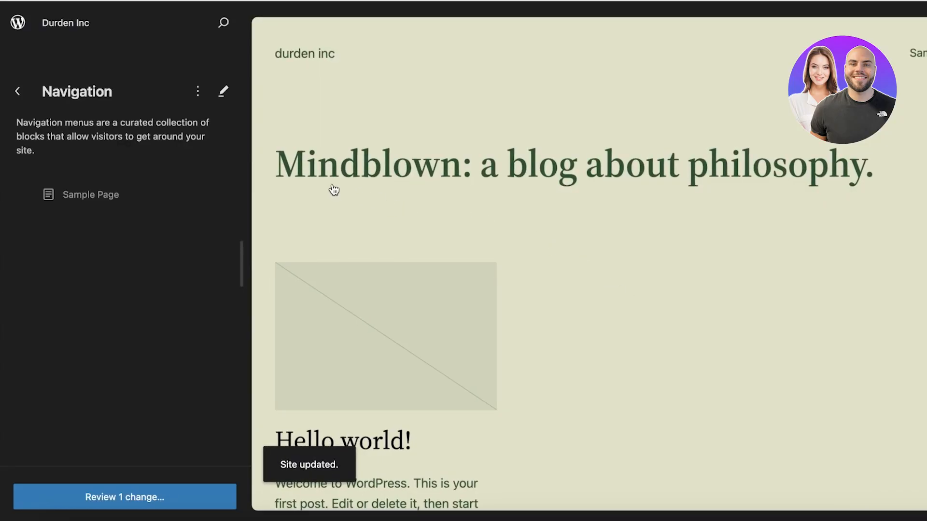
pyautogui.click(17, 90)
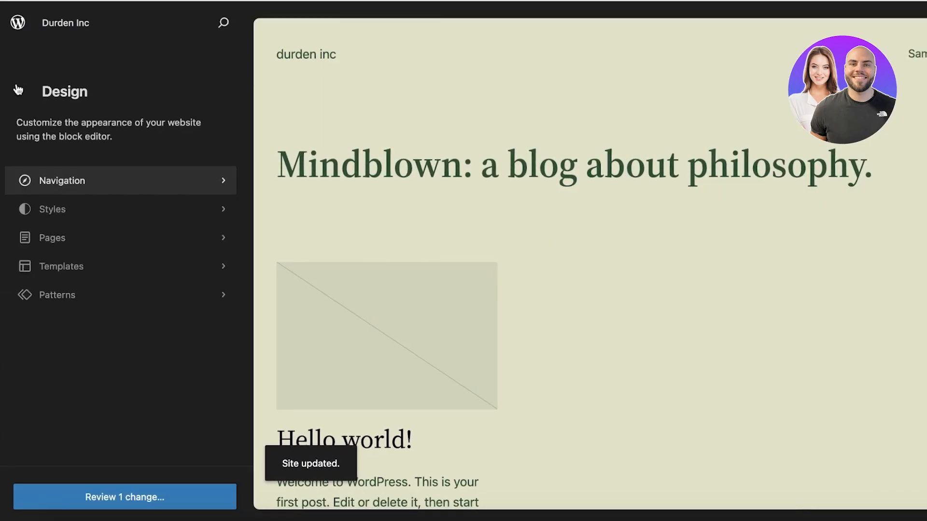